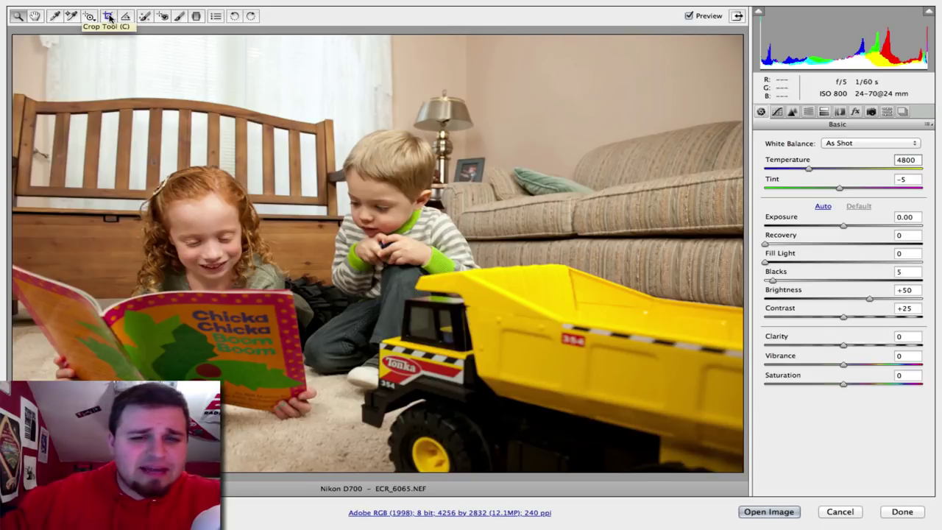
Crop the photo slightly tighter to 4126 × 2660 pixels and raise Contrast to +26
left_click(109, 16)
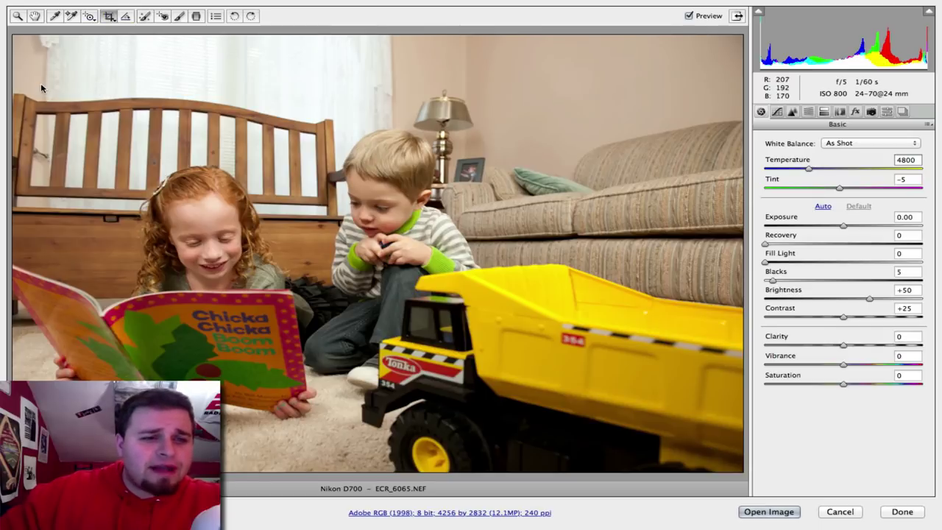
left_click_drag(18, 62, 727, 482)
key("Return")
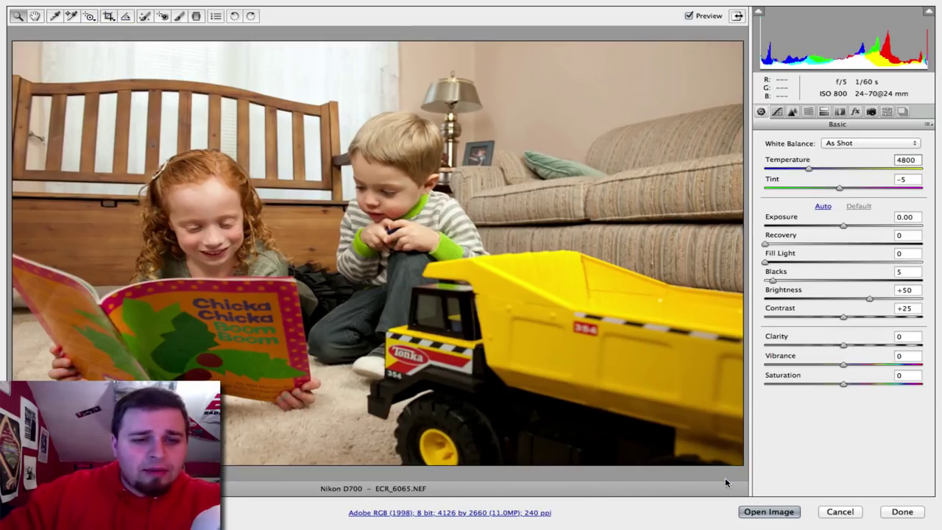
left_click(843, 319)
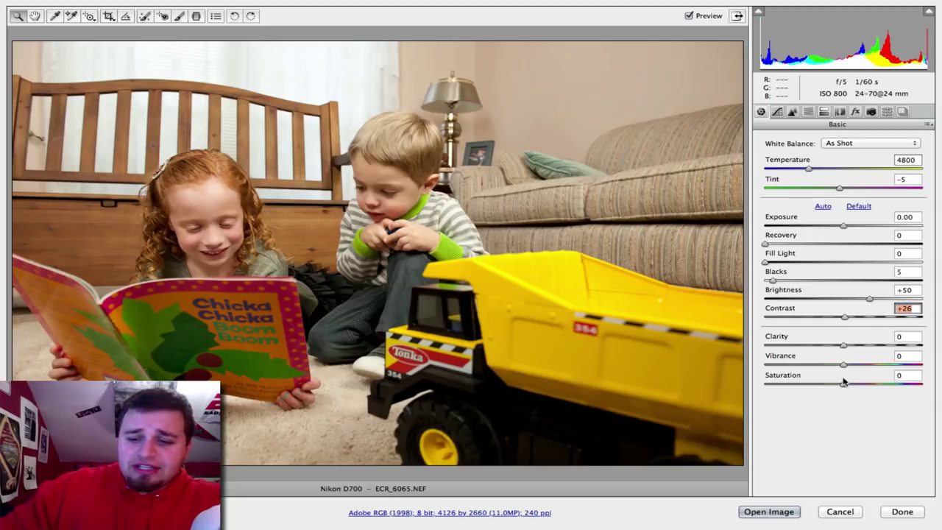
Set Saturation -100, Contrast +63 and Blacks 7, then open the image in Photoshop
left_click_drag(844, 384, 764, 387)
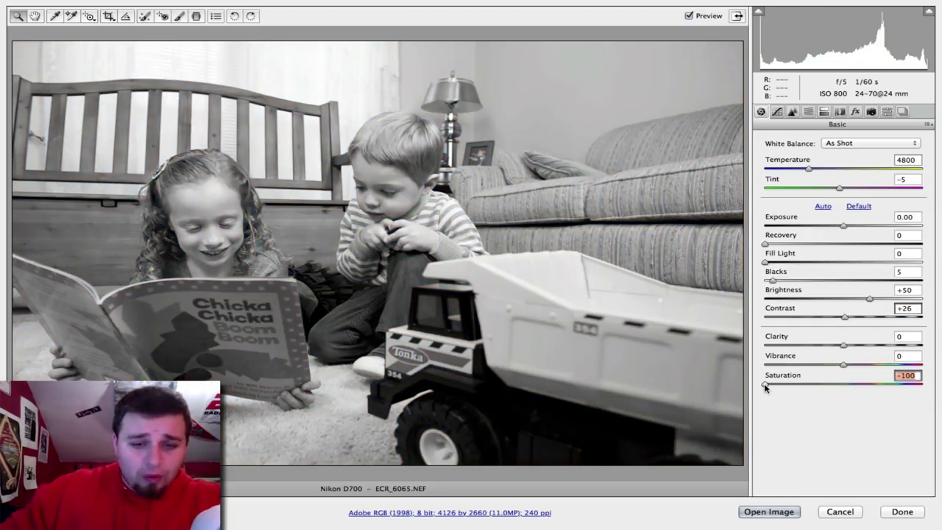
left_click_drag(844, 318, 884, 318)
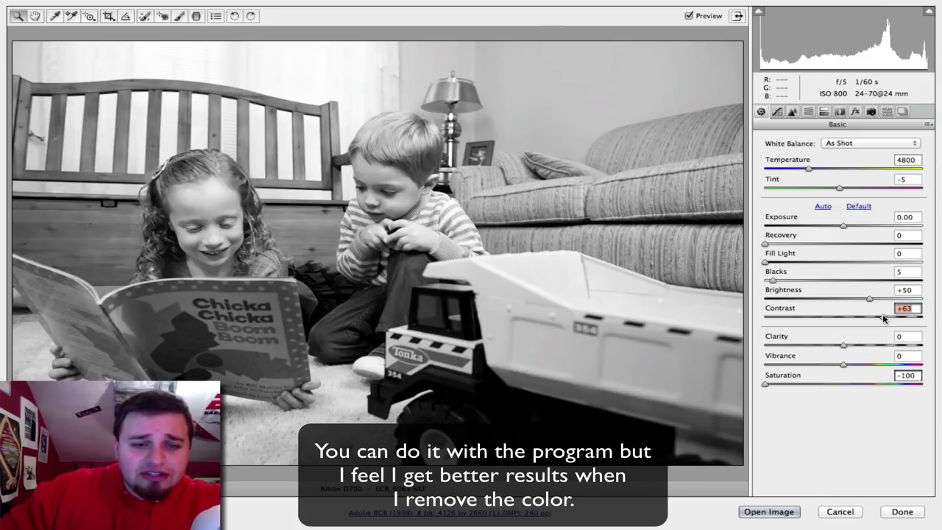
left_click(774, 281)
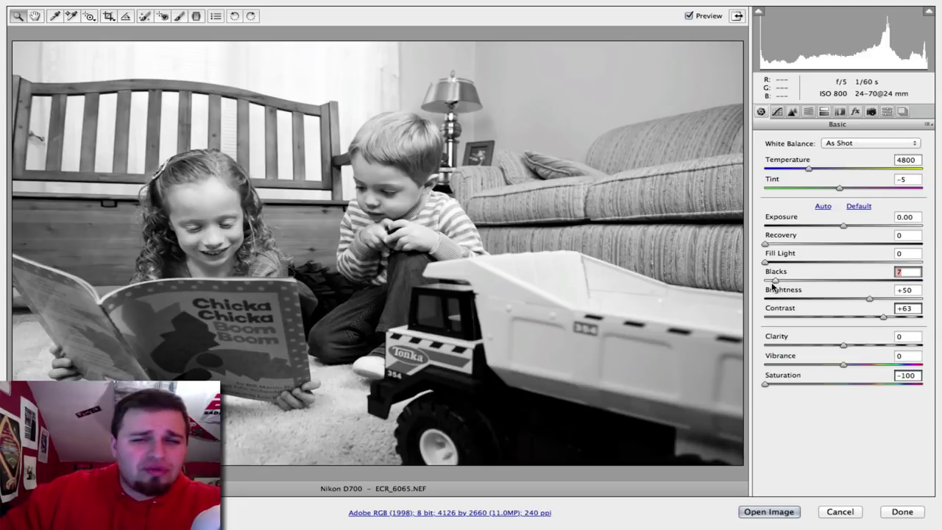
left_click(769, 511)
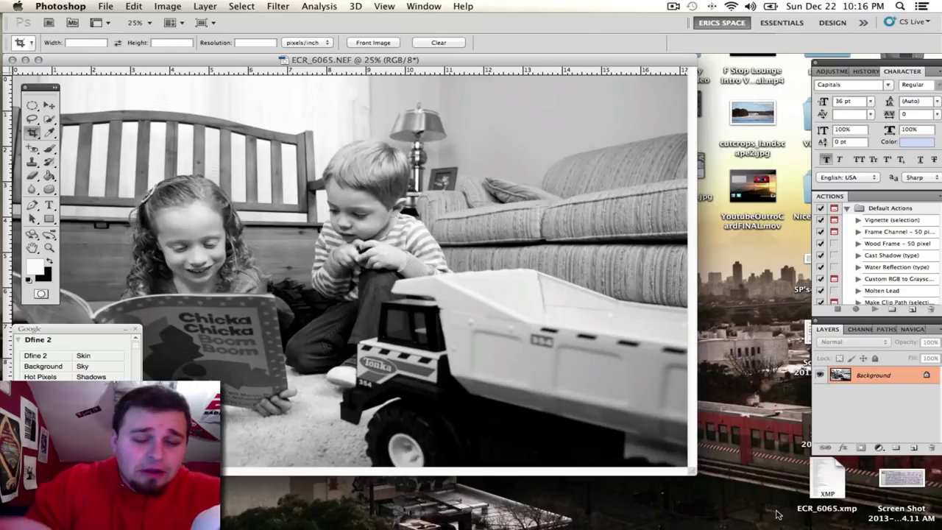
Show the black-and-white photo full screen on grey and close the Dfine 2 panel
key("f")
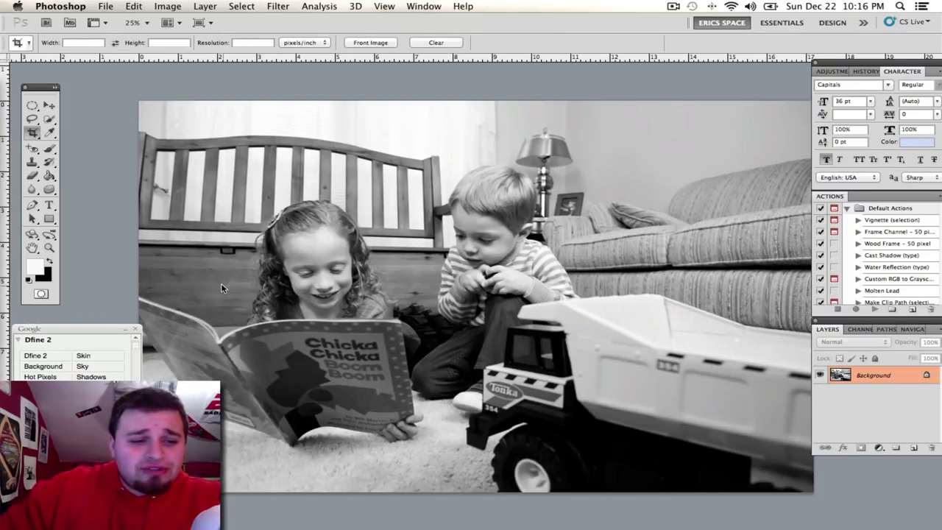
left_click(137, 329)
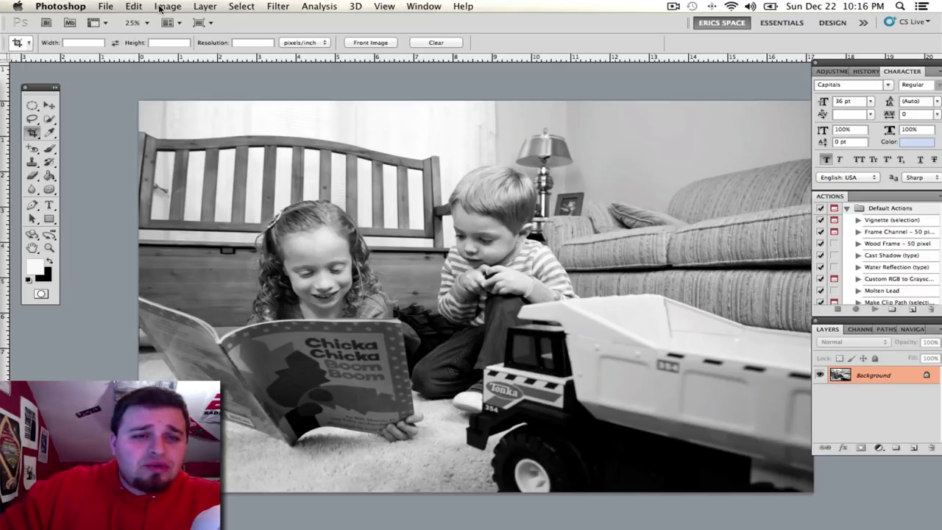
left_click(279, 8)
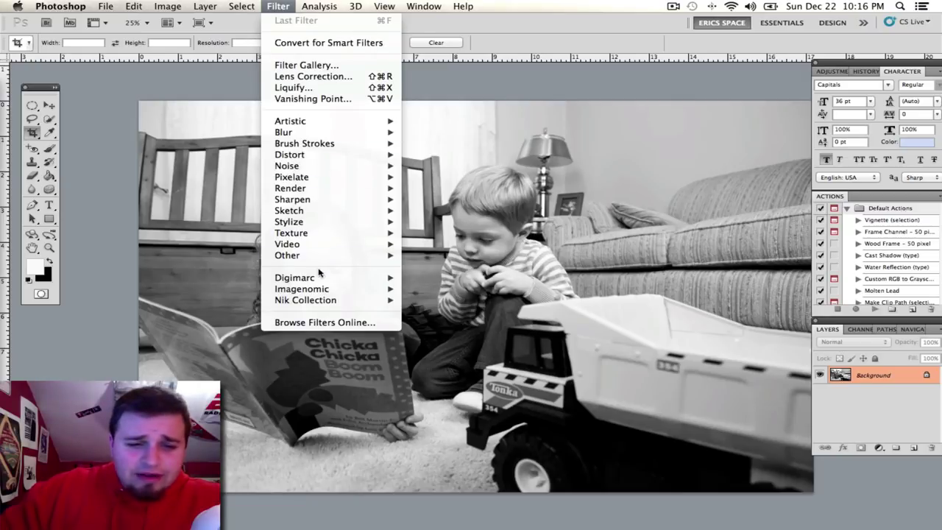
Launch Filter > Nik Collection > Silver Efex Pro 2 on the black-and-white photo
mouse_move(321, 297)
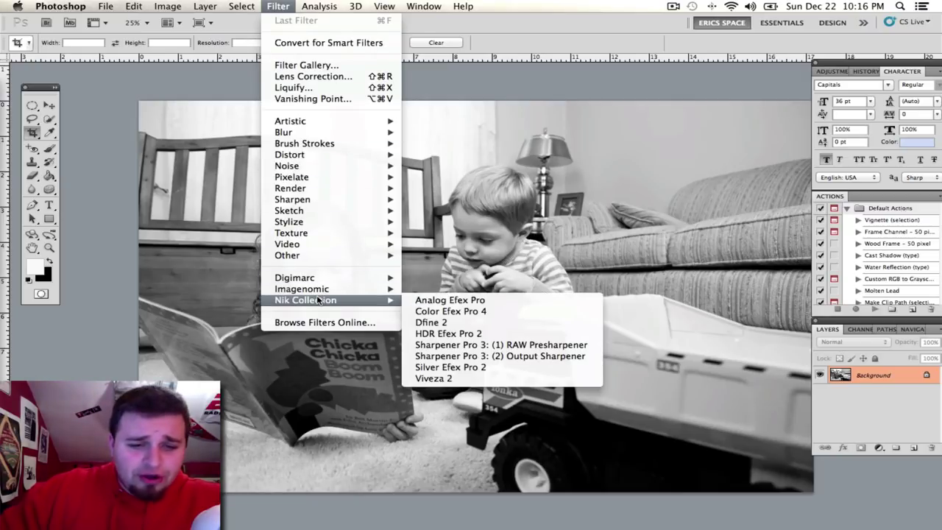
left_click(460, 368)
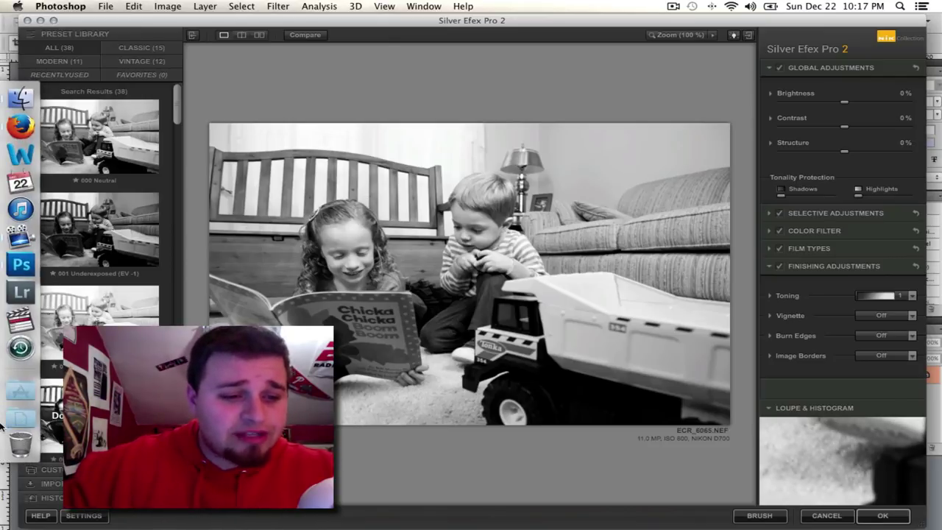
left_click(18, 396)
scroll(330, 181, "down", 10)
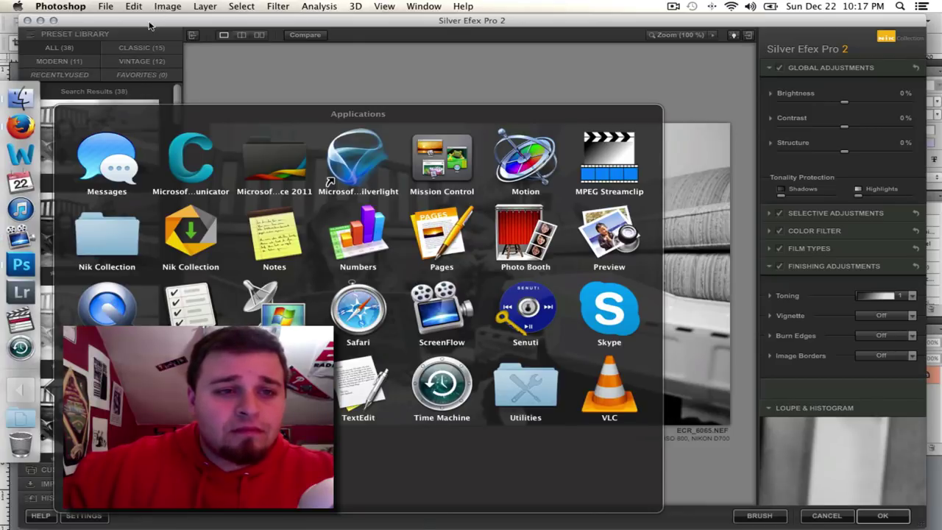
left_click(487, 25)
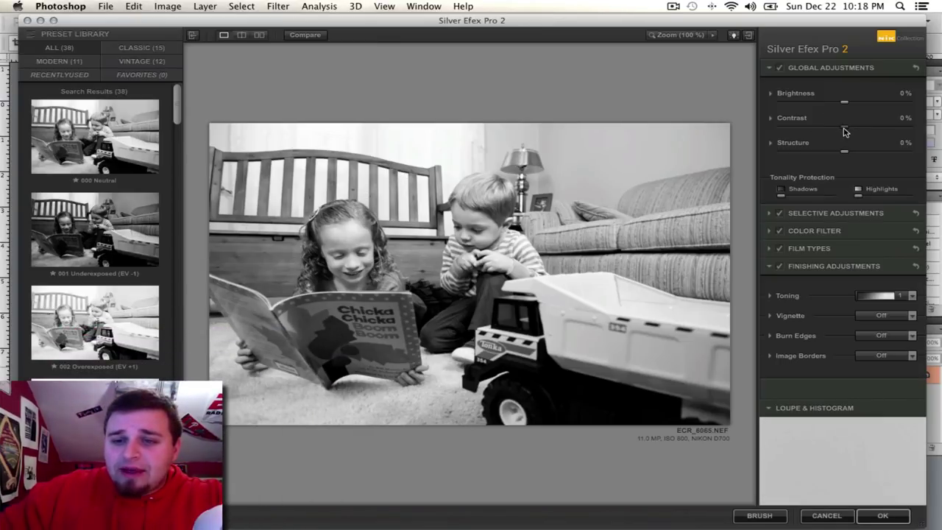
left_click_drag(850, 131, 875, 132)
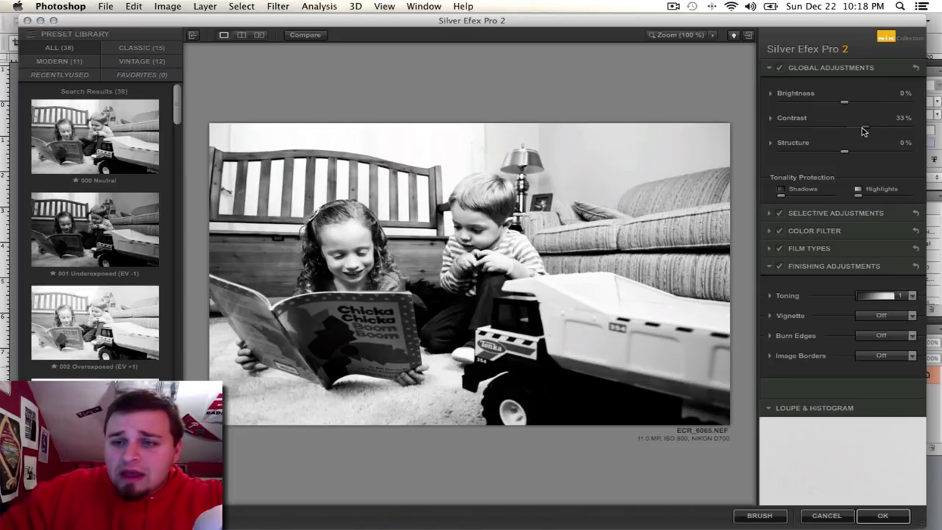
left_click_drag(864, 131, 847, 131)
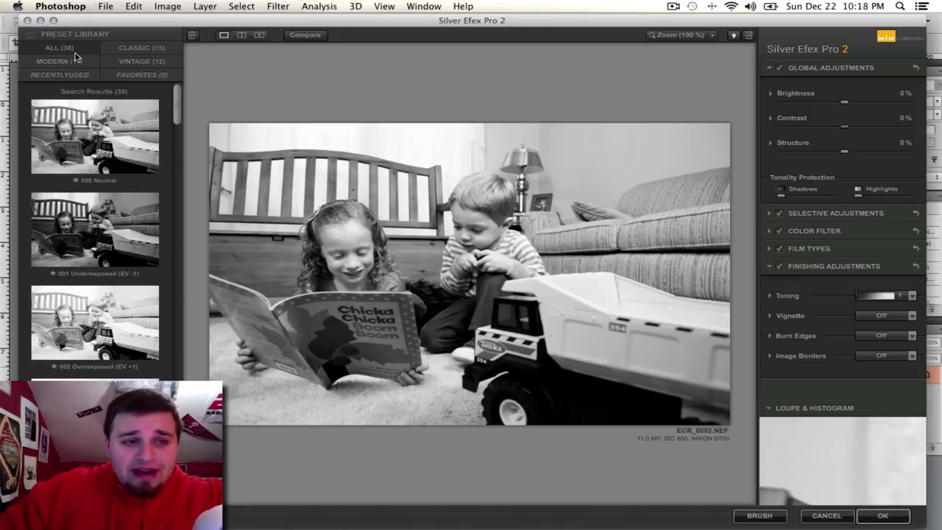
Preview presets 001 Underexposed through 004 High Contrast (smooth)
scroll(81, 235, "down", 20)
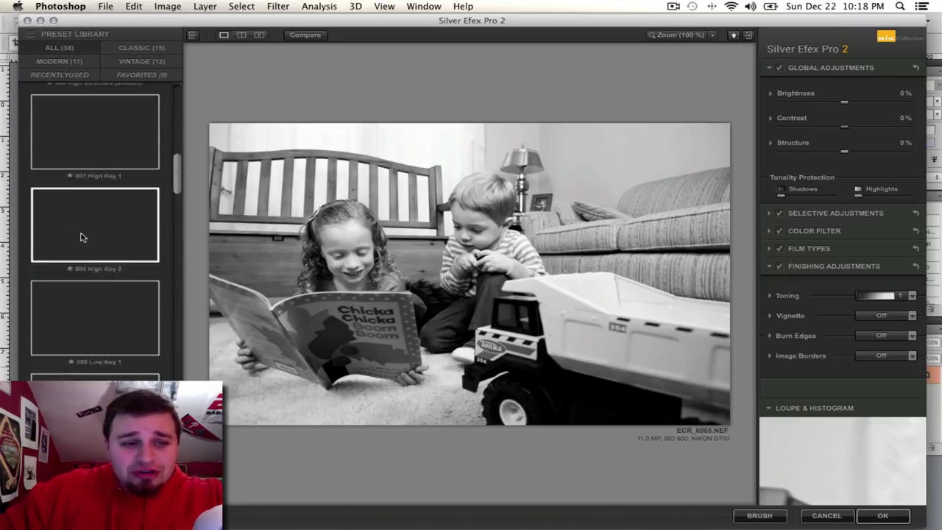
scroll(81, 235, "up", 20)
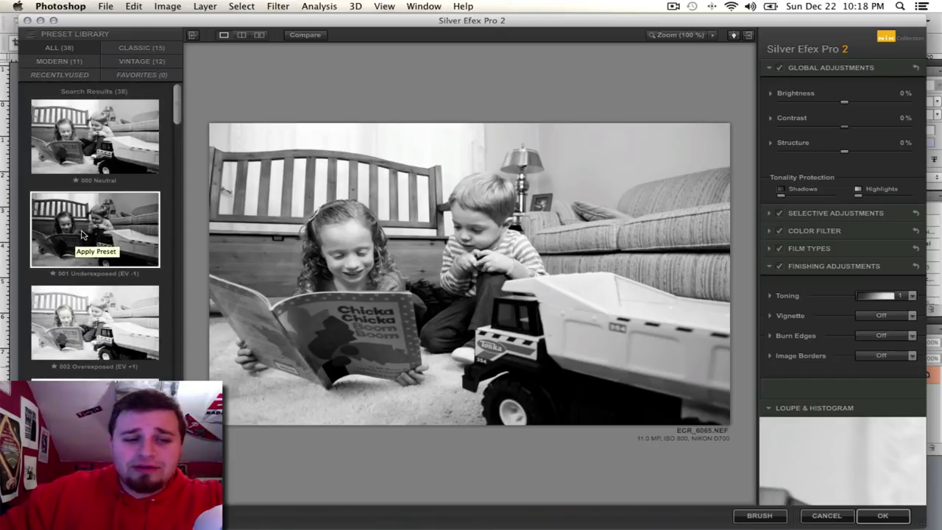
left_click(82, 234)
scroll(85, 265, "down", 3)
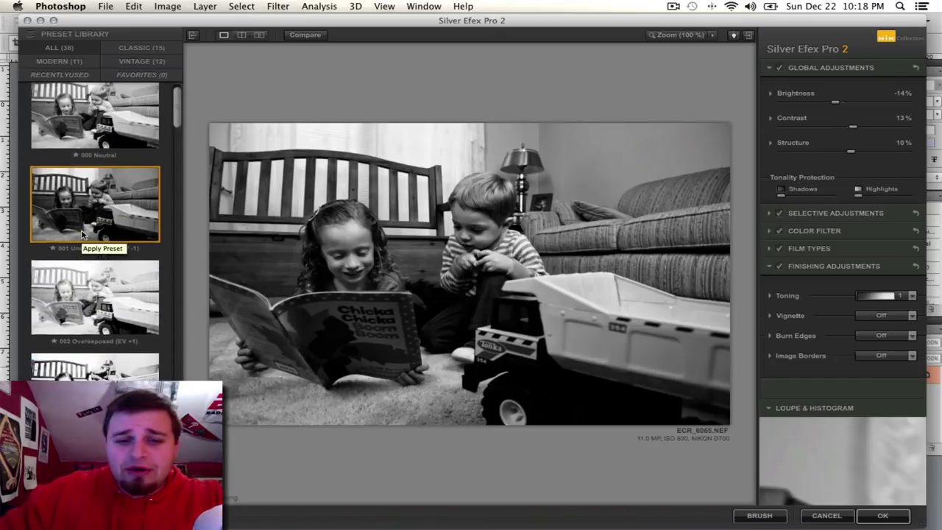
left_click(86, 295)
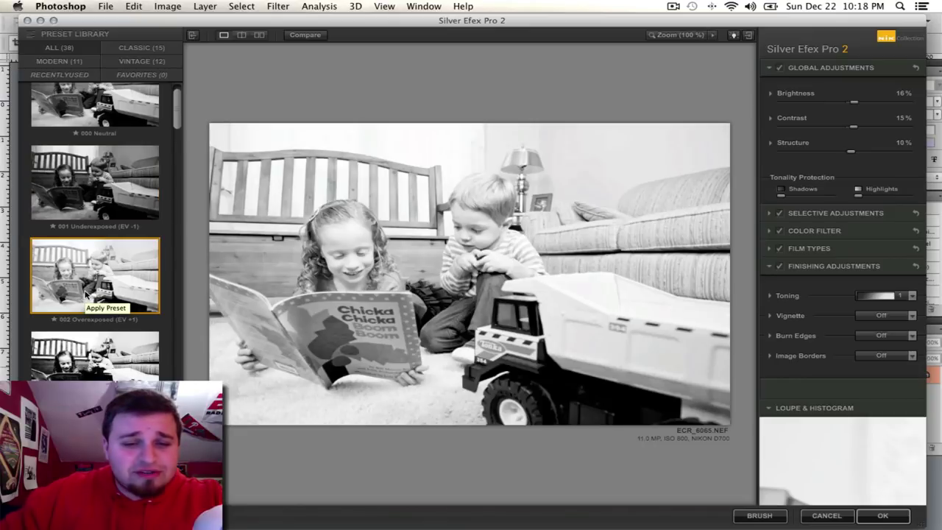
scroll(86, 295, "down", 5)
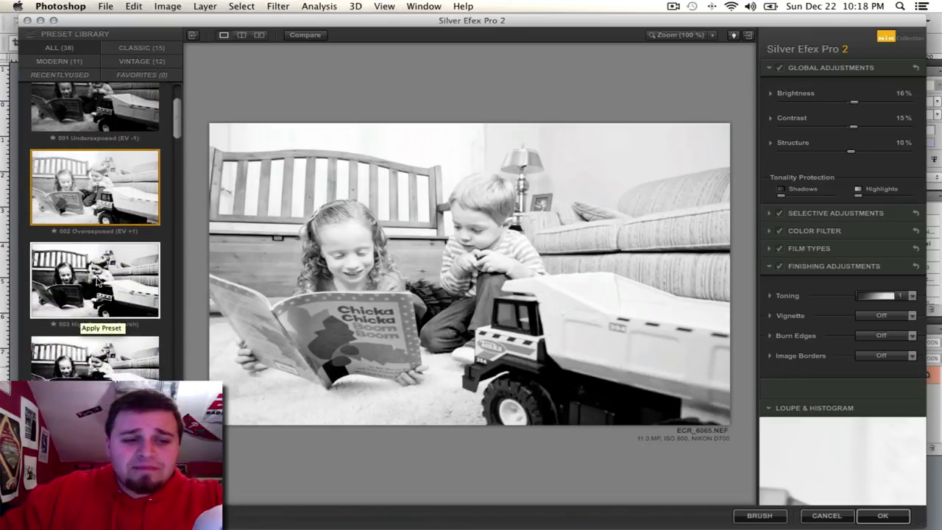
left_click(95, 280)
scroll(97, 280, "down", 2)
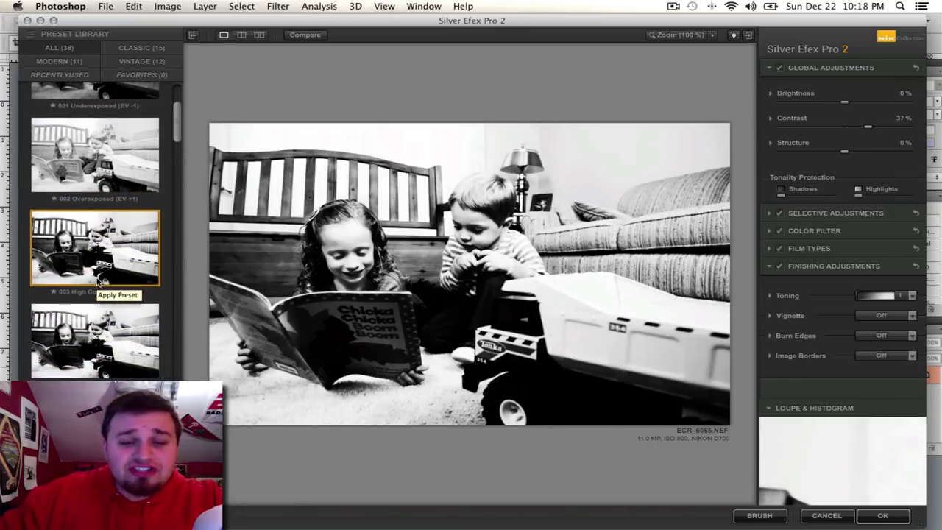
scroll(98, 279, "down", 3)
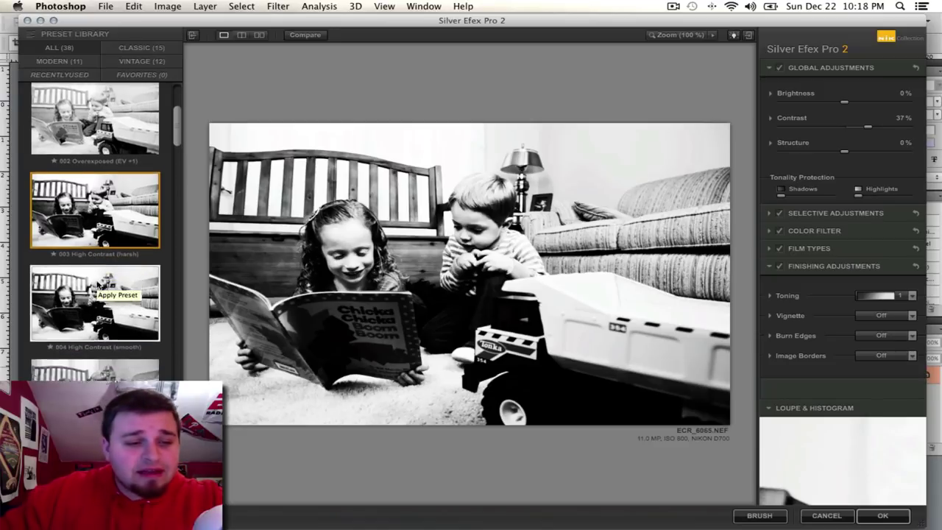
left_click(109, 293)
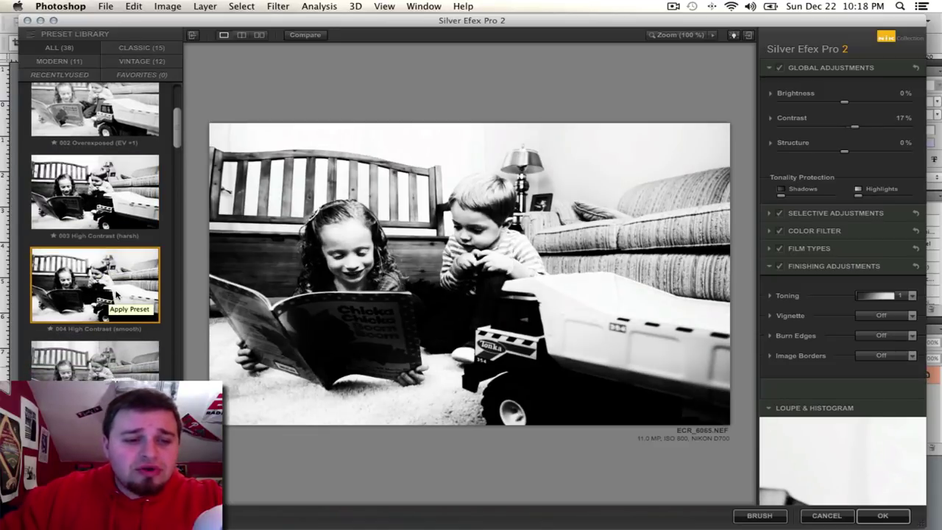
scroll(114, 295, "down", 1)
scroll(116, 294, "down", 3)
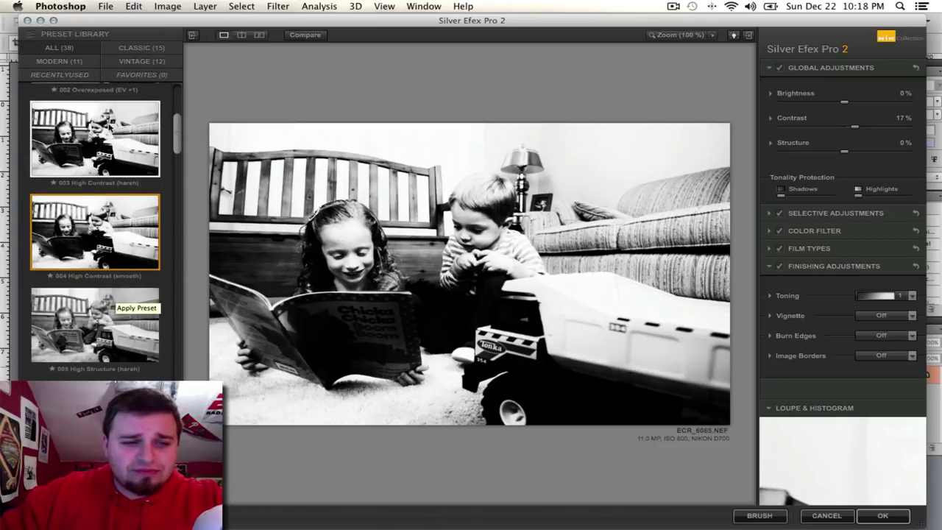
Compare the harsh and smooth High Contrast presets, then try 005 and 006 High Structure
left_click(114, 148)
left_click(110, 234)
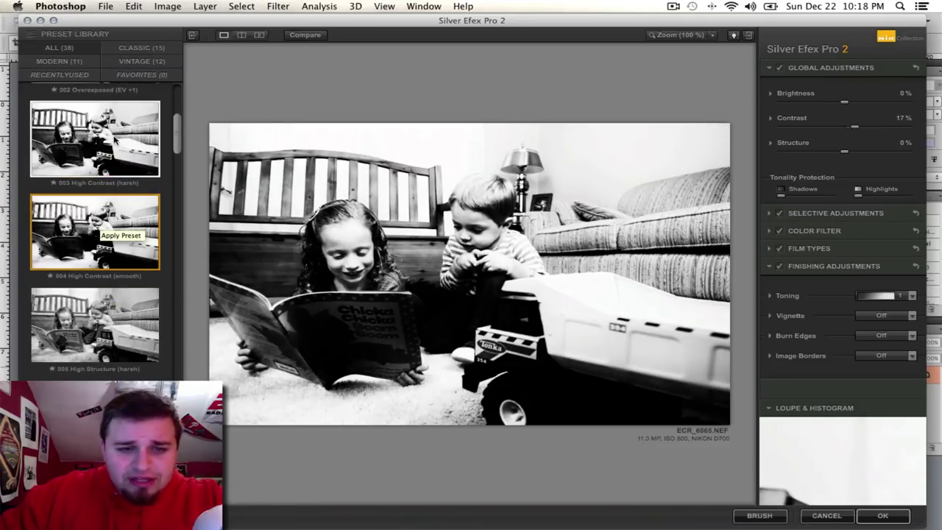
left_click(108, 144)
left_click(111, 210)
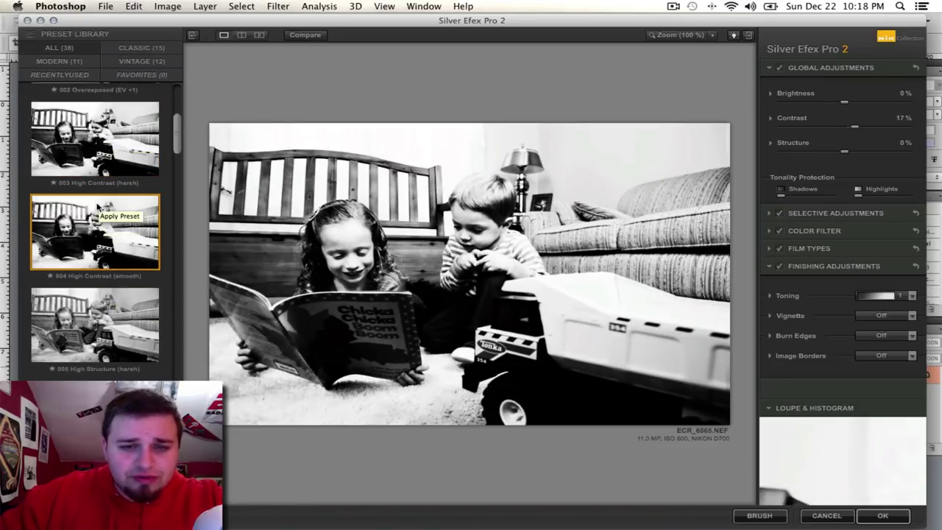
scroll(109, 212, "down", 1)
scroll(96, 212, "down", 3)
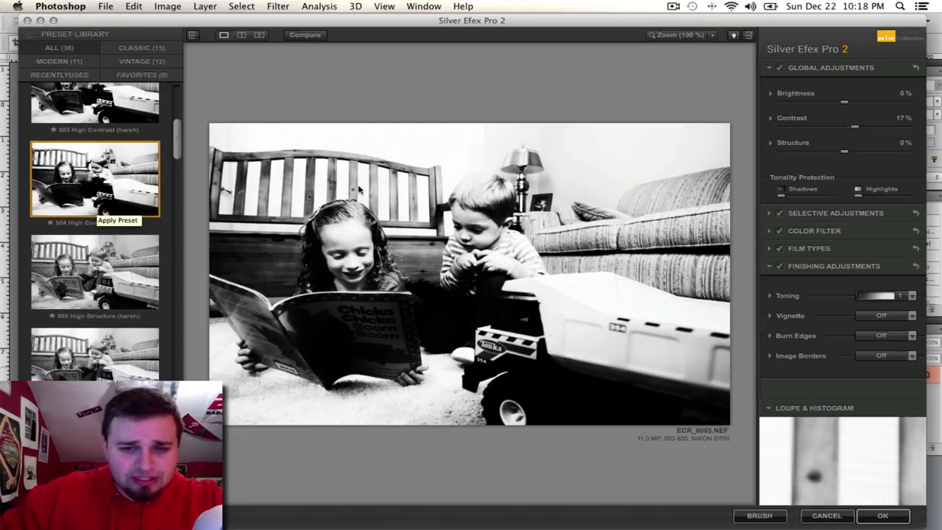
left_click(136, 281)
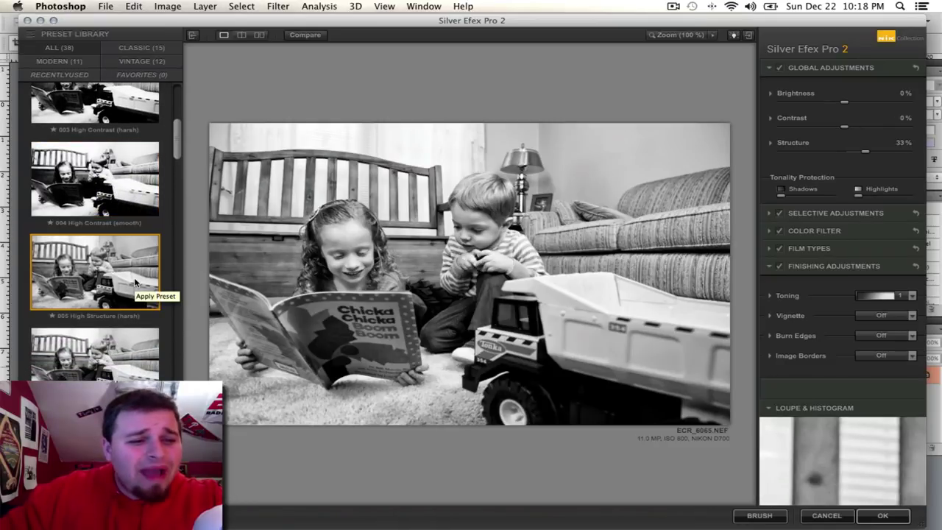
left_click(124, 345)
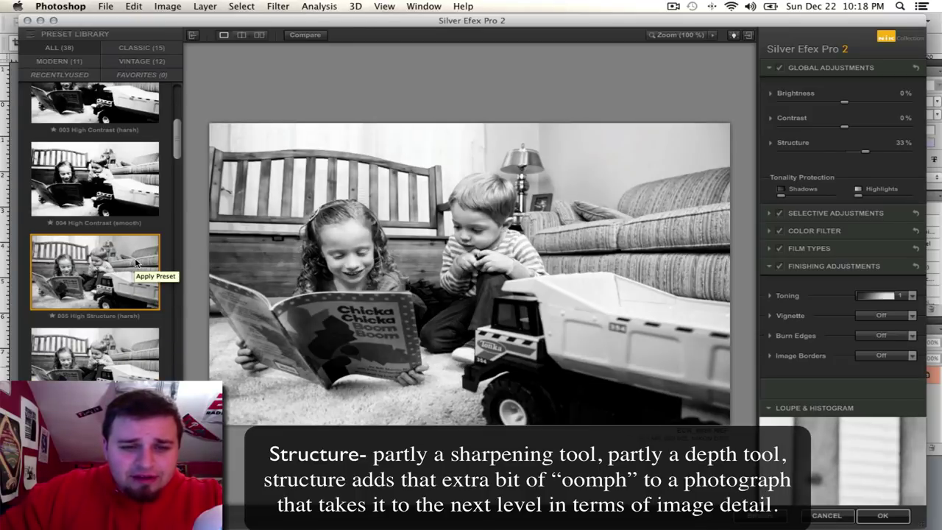
Preview High Key, Low Key 1–2, Push Process (N +1.5, N +3.0) and Grad ND (EV -1, -2)
scroll(118, 344, "down", 5)
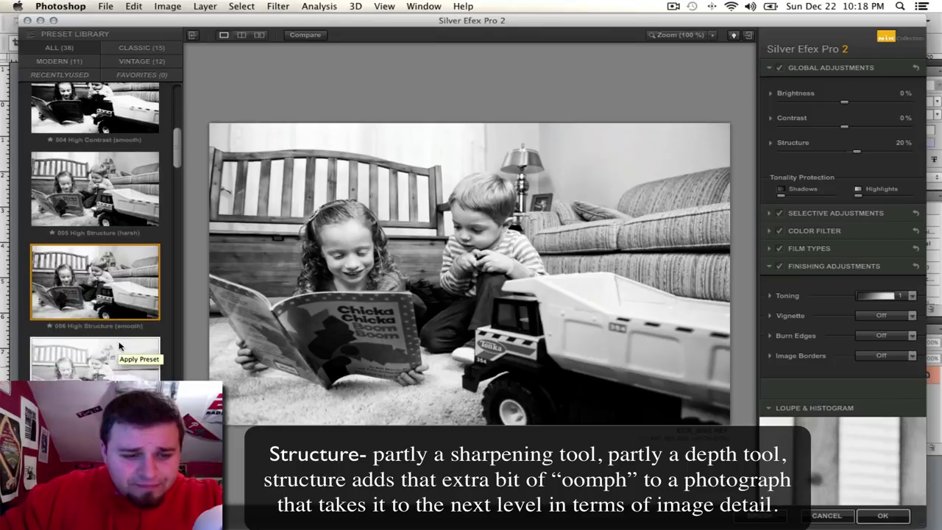
left_click(120, 346)
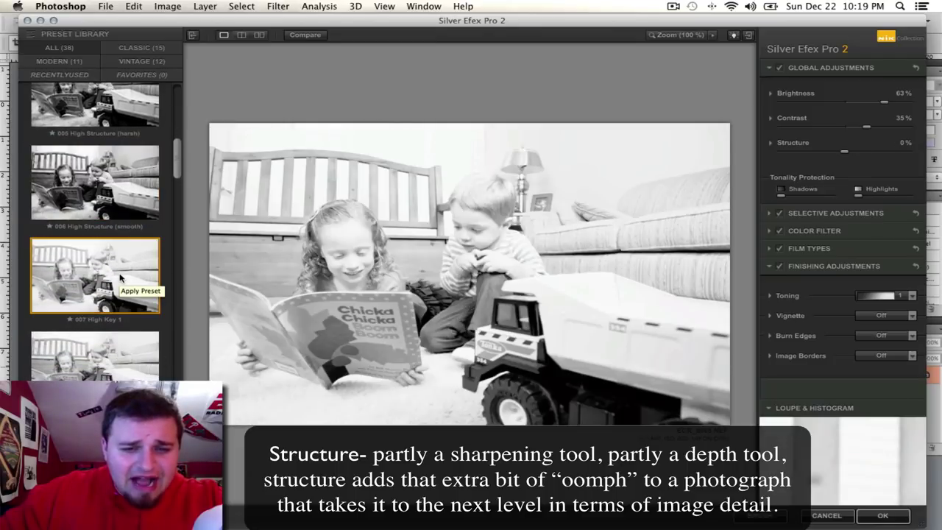
scroll(121, 368, "down", 4)
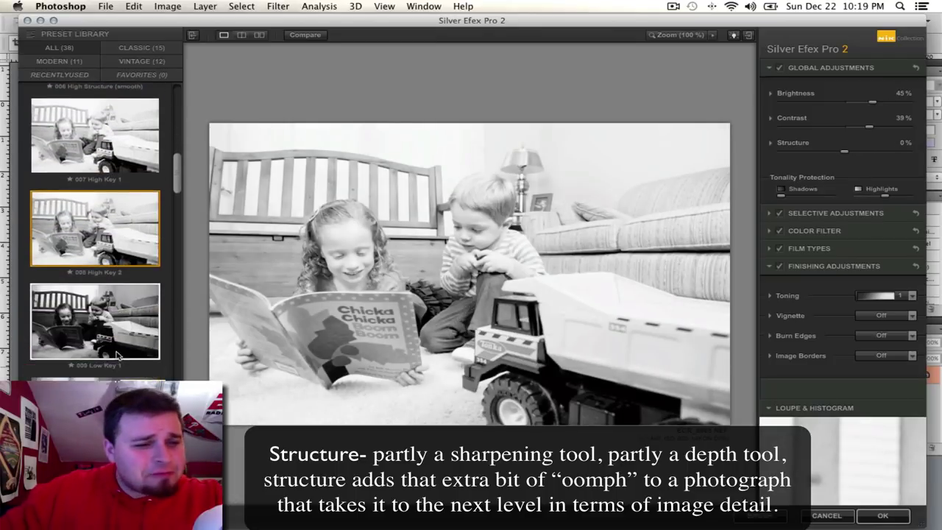
left_click(125, 307)
scroll(125, 309, "down", 3)
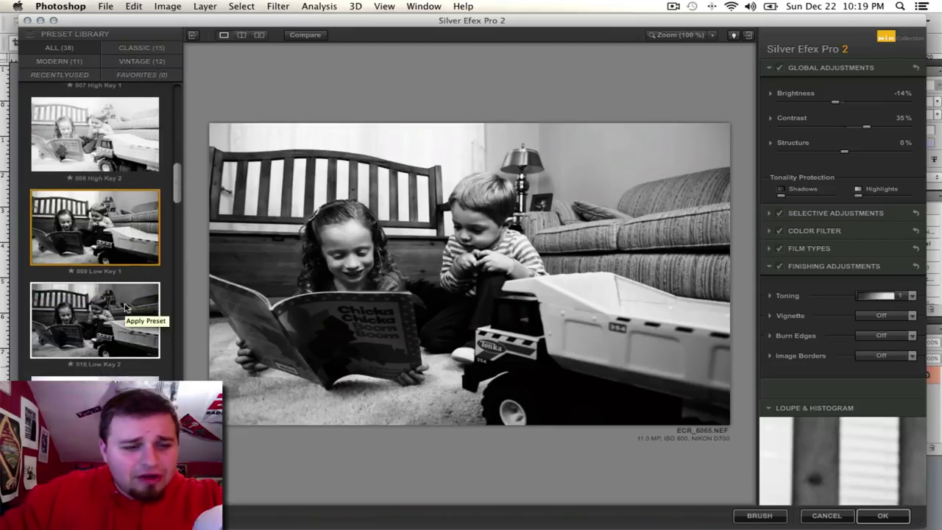
left_click(127, 309)
left_click(120, 365)
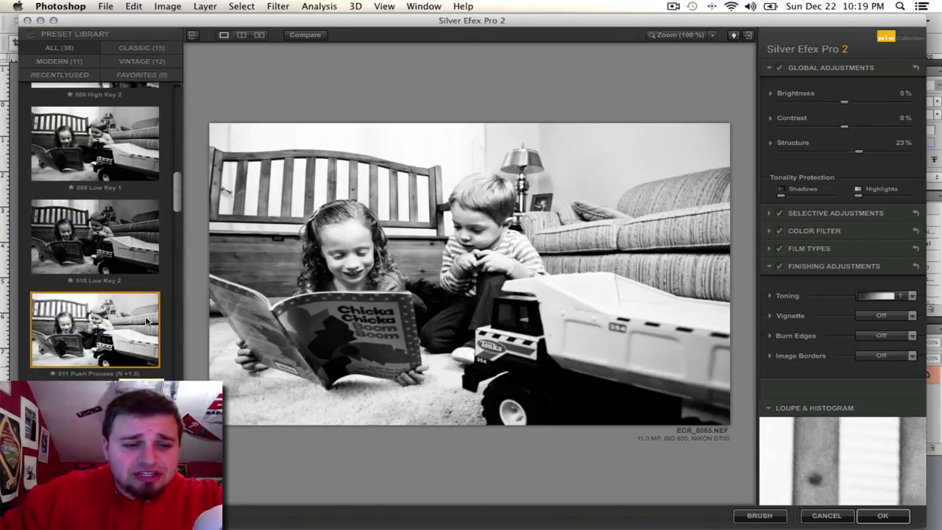
scroll(146, 321, "down", 2)
left_click(116, 337)
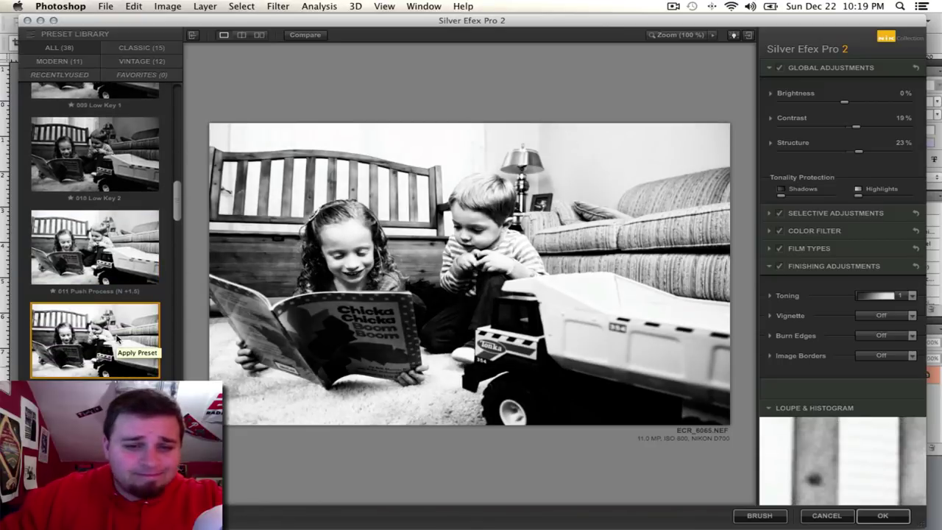
scroll(117, 327, "down", 3)
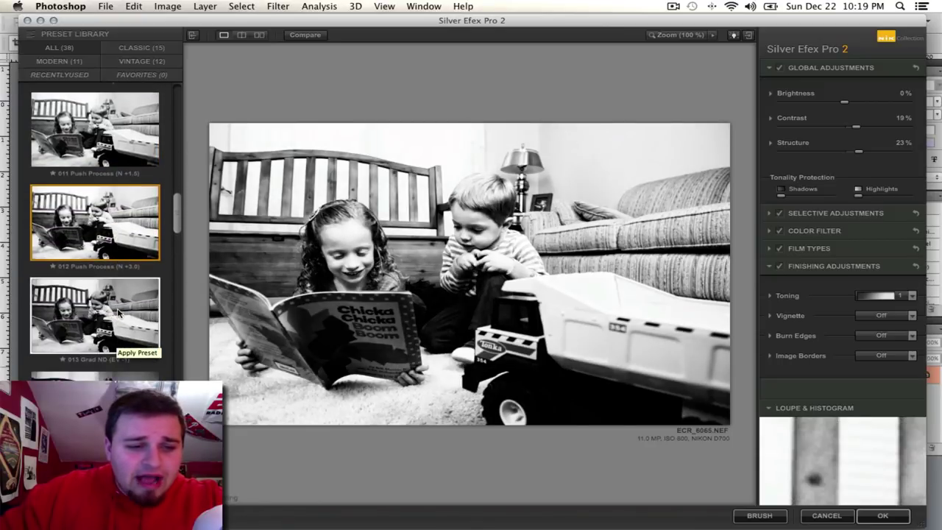
left_click(117, 313)
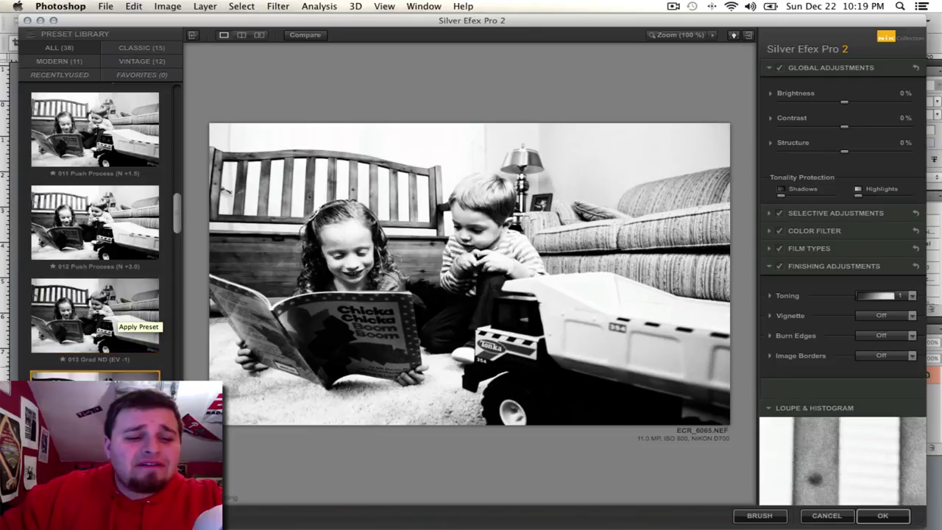
scroll(111, 359, "down", 3)
left_click(107, 361)
Try the 015–016 Full Dynamic and 017–018 Full Spectrum presets
scroll(107, 359, "down", 2)
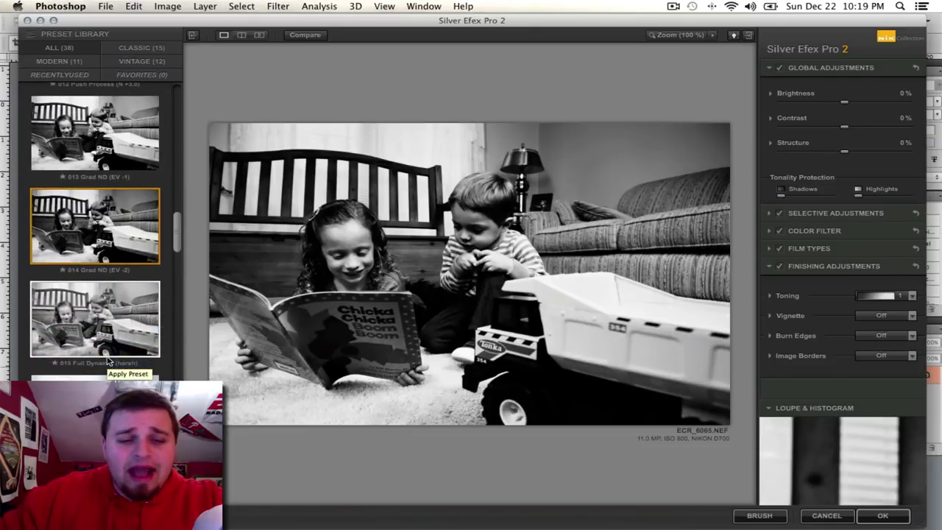
left_click(101, 315)
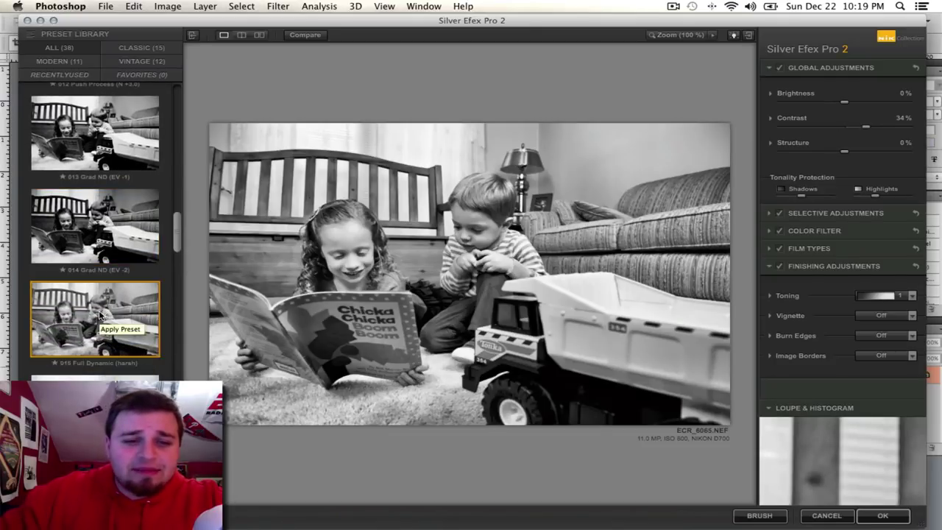
scroll(100, 309, "down", 3)
left_click(91, 275)
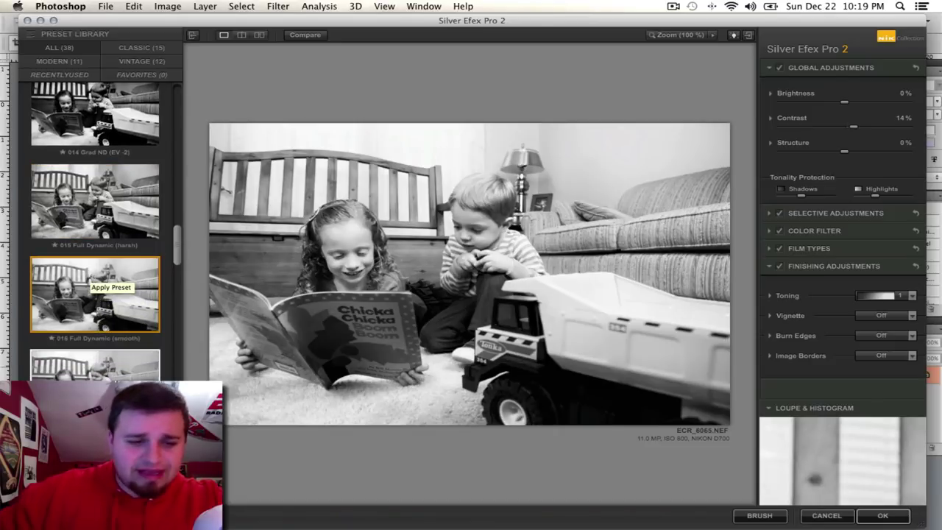
left_click(94, 364)
scroll(105, 326, "down", 1)
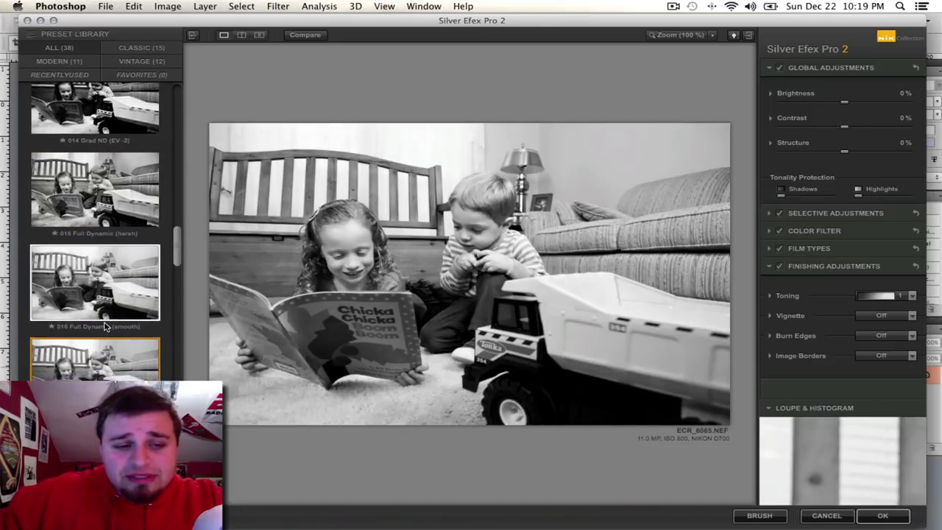
scroll(105, 326, "down", 3)
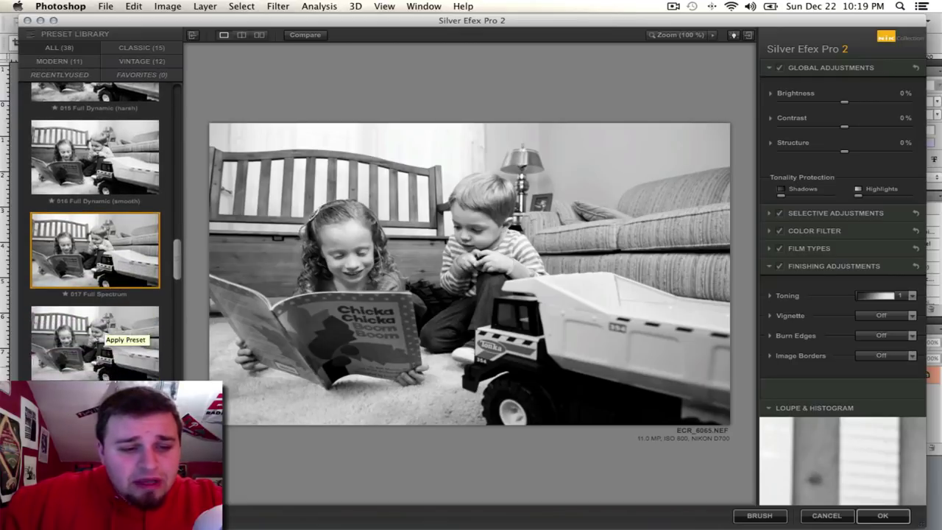
left_click(114, 344)
Preview Triste 1–2, Wet Rocks and Full Contrast and Structure, ending on 027 Soft Sepia
scroll(114, 357, "down", 1)
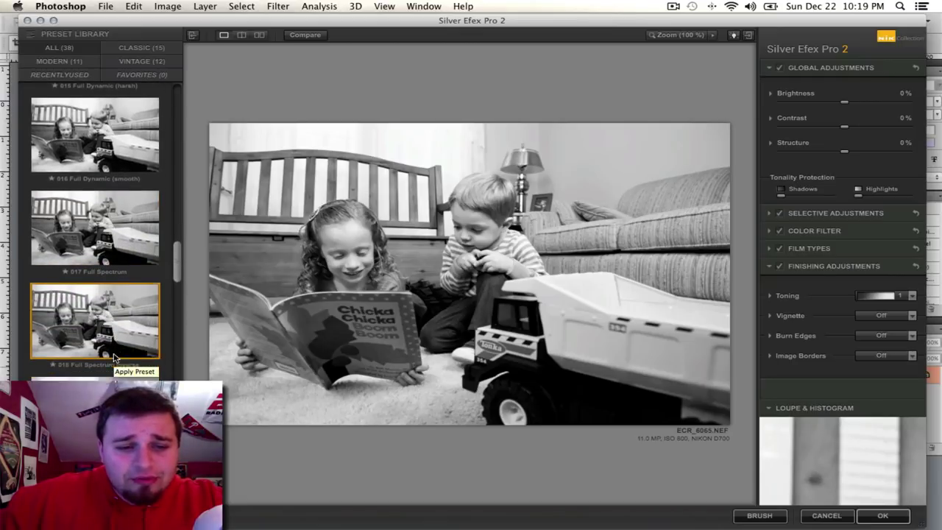
scroll(114, 357, "down", 5)
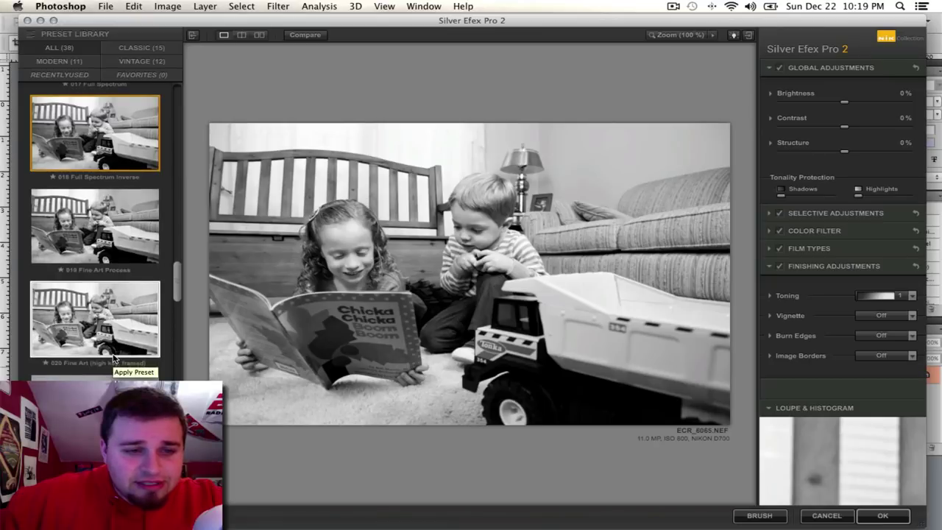
scroll(114, 357, "down", 3)
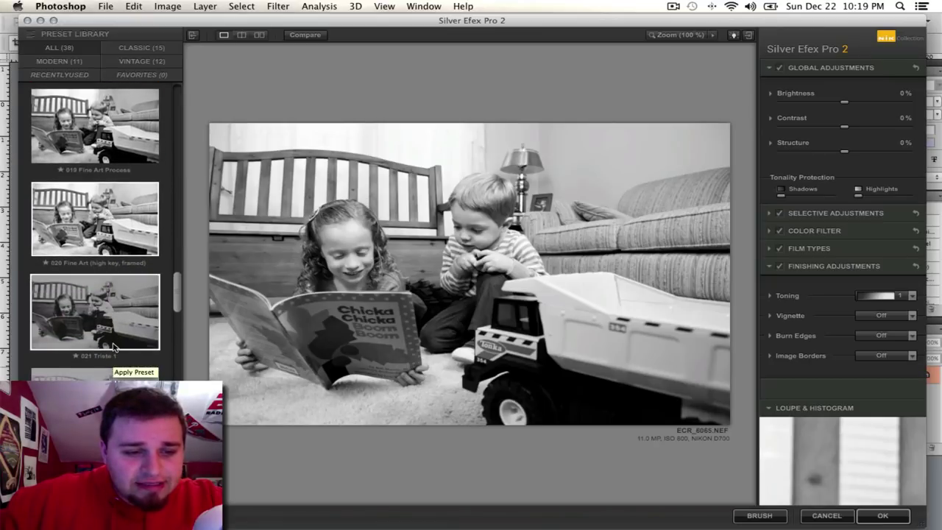
left_click(114, 346)
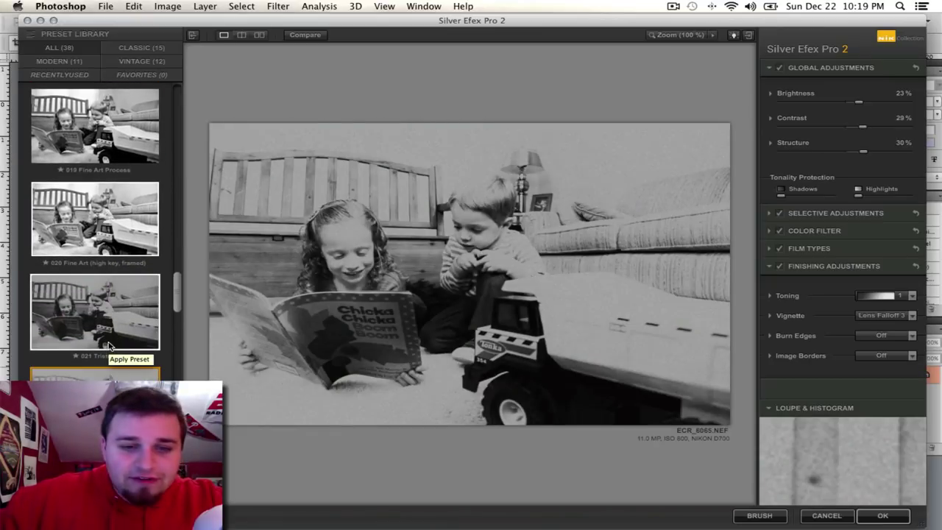
scroll(110, 346, "down", 3)
left_click(111, 346)
scroll(111, 346, "down", 2)
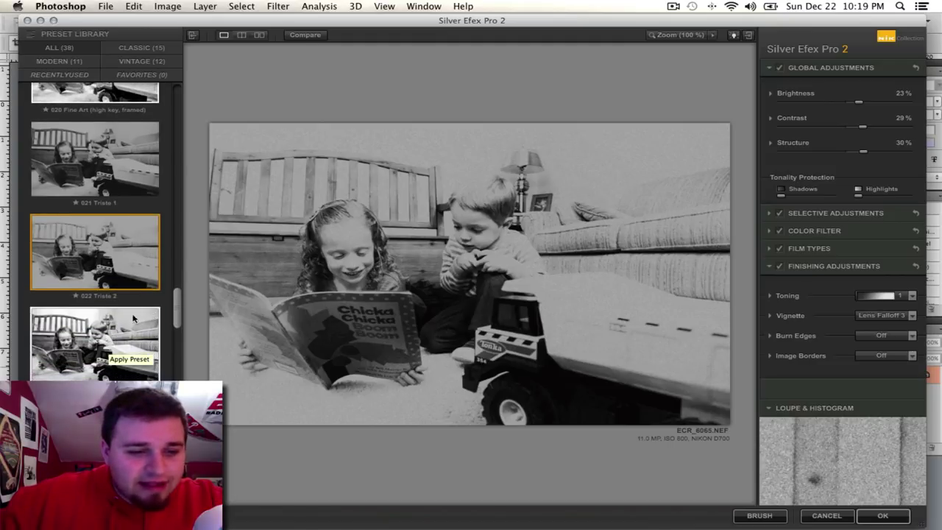
scroll(133, 318, "down", 3)
left_click(114, 243)
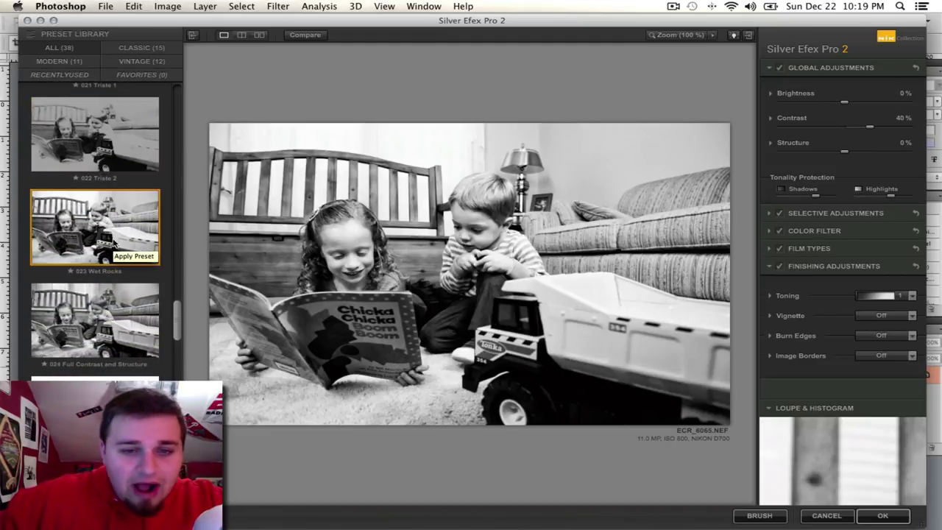
scroll(84, 285, "down", 3)
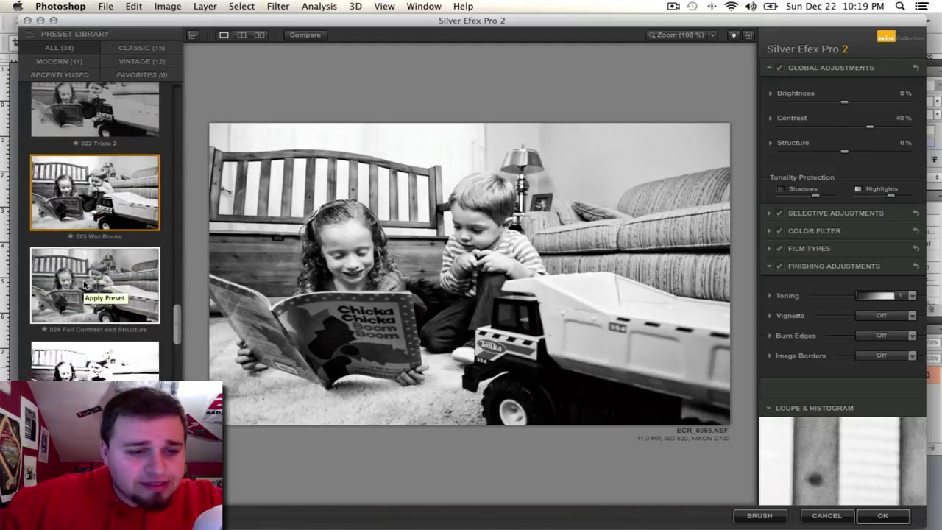
left_click(94, 193)
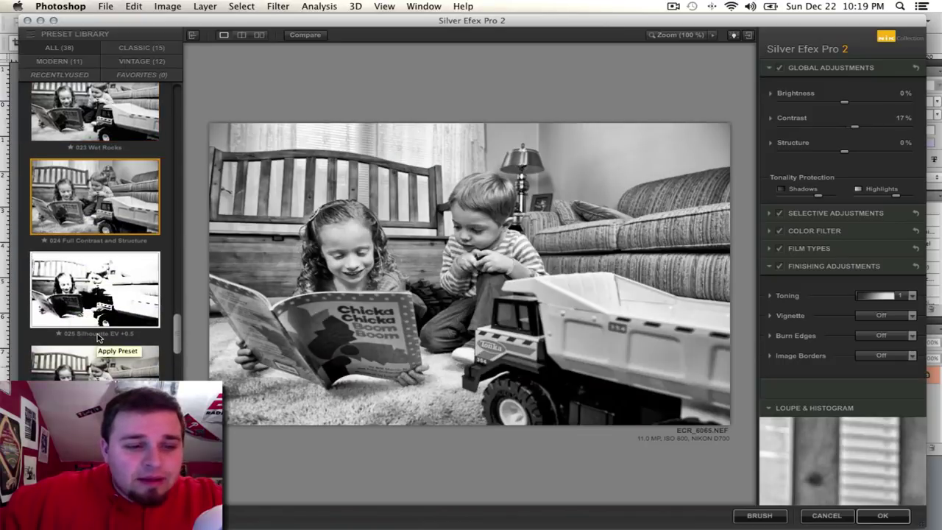
scroll(97, 324, "down", 4)
scroll(100, 335, "down", 1)
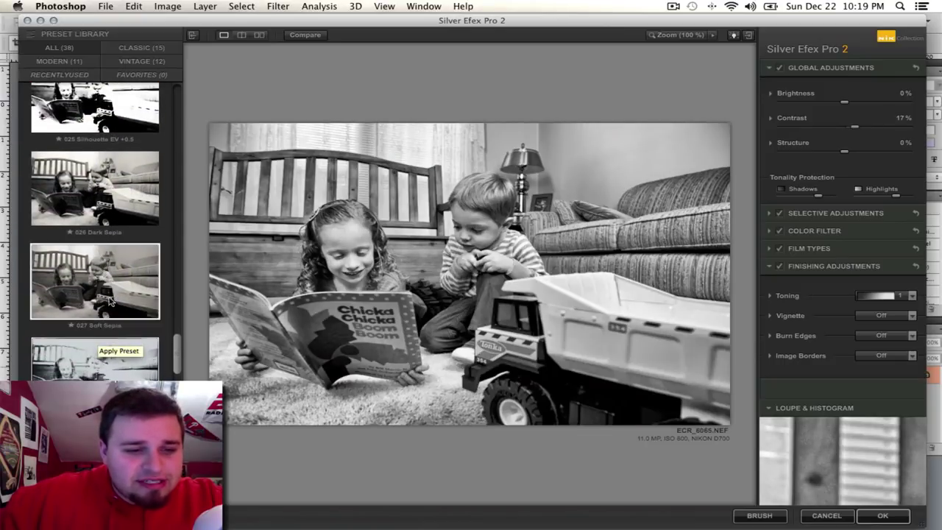
left_click(104, 302)
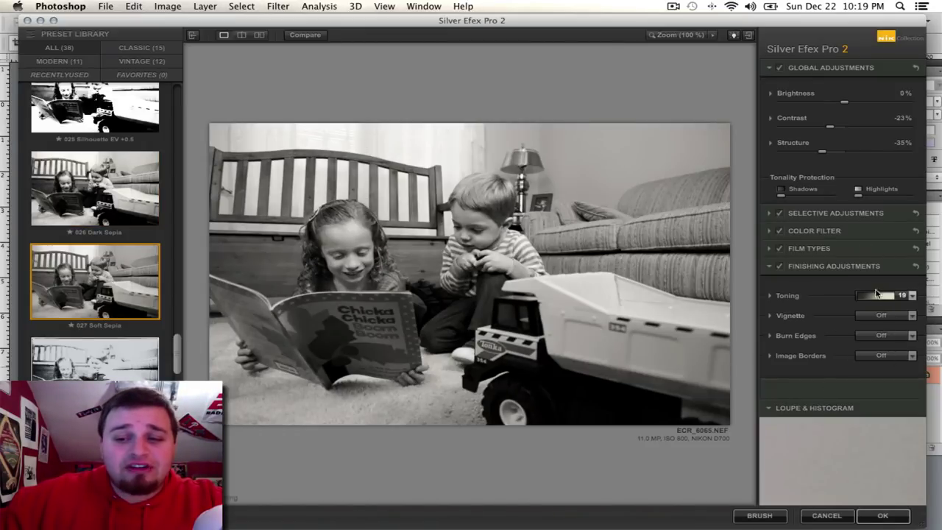
Preview the 028–029 Cool Tones and 031–032 Film Noir presets
scroll(95, 233, "down", 6)
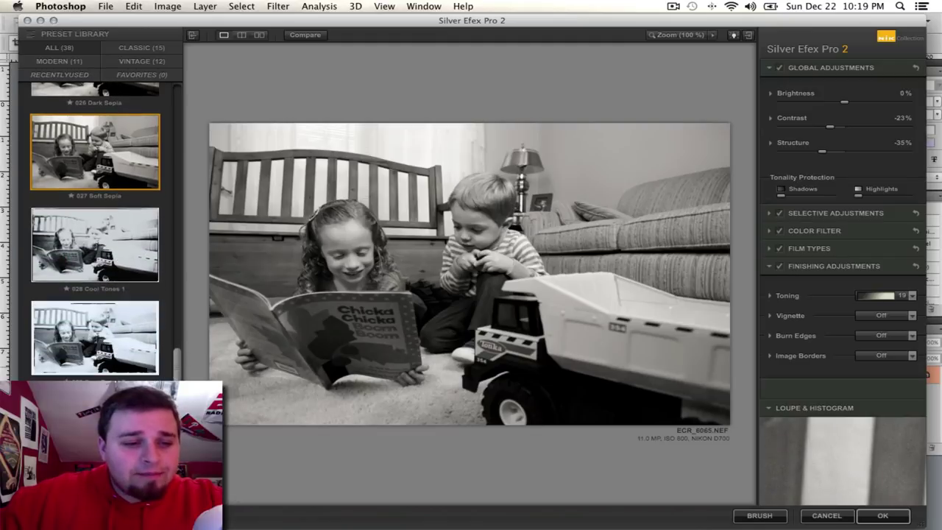
left_click(121, 271)
left_click(121, 351)
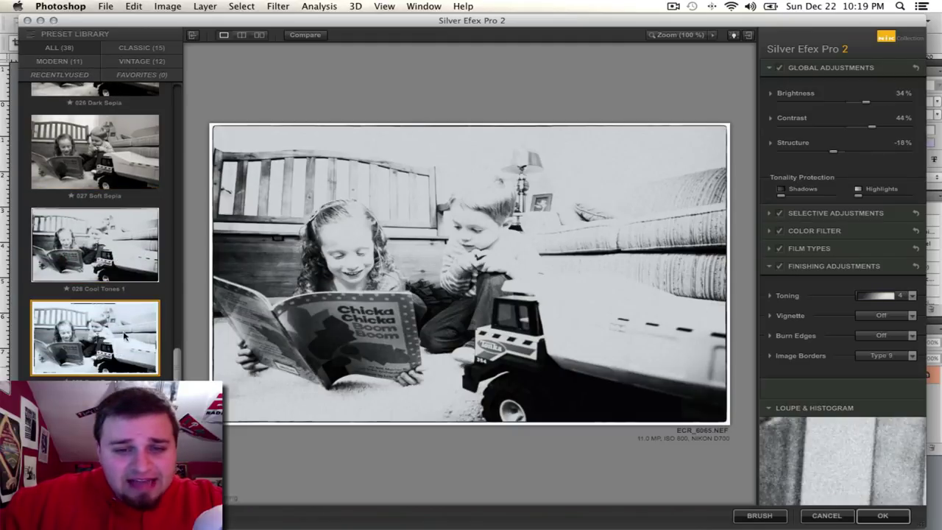
scroll(155, 316, "down", 5)
scroll(155, 316, "down", 4)
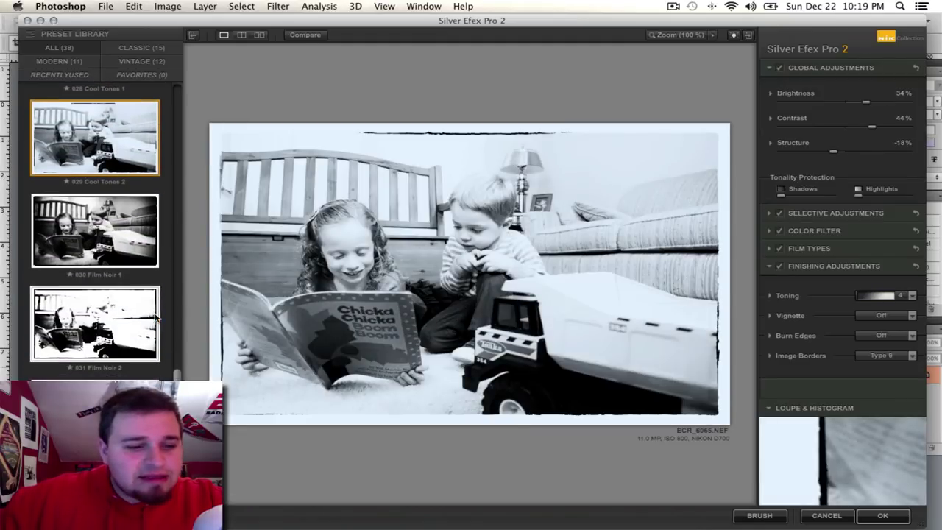
scroll(135, 326, "down", 5)
left_click(107, 215)
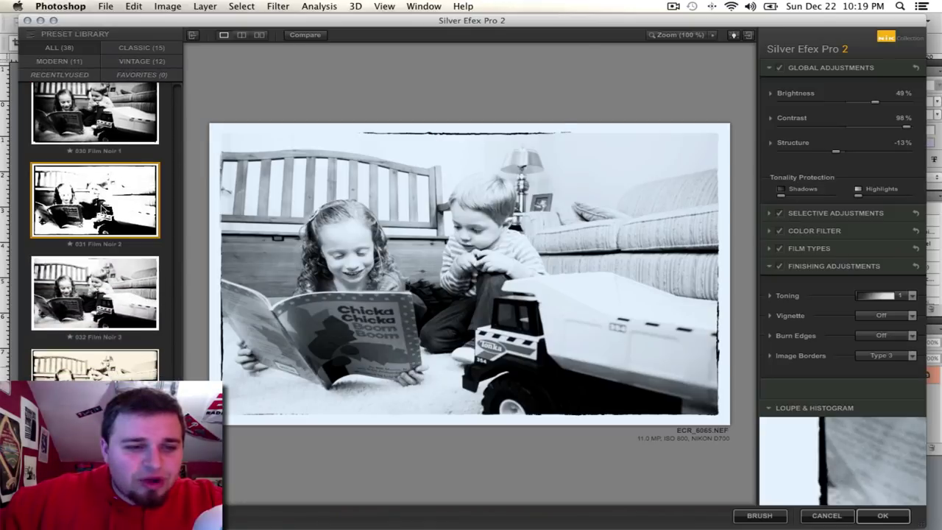
left_click(110, 294)
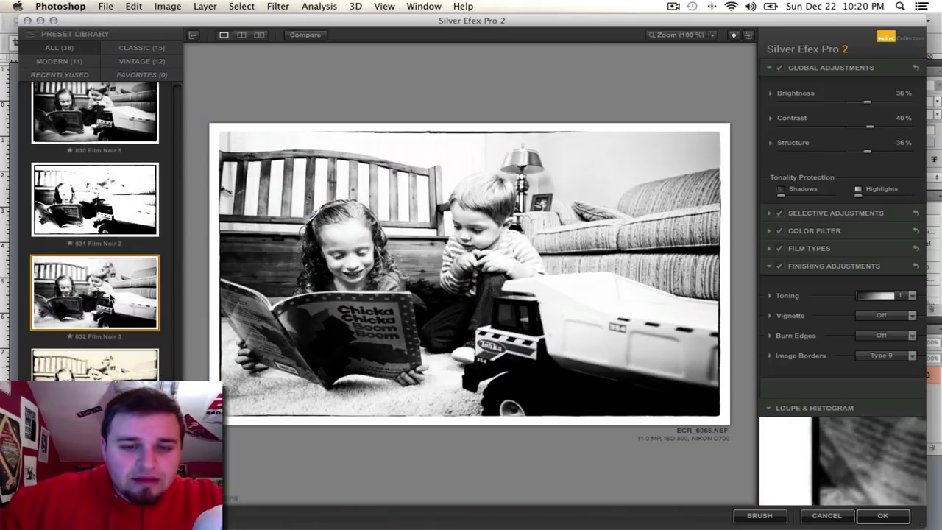
Try Yellowed 1–2, Antique Plate I and II, then the next preset (Brightness 83%, Structure -36%)
scroll(112, 280, "down", 4)
left_click(110, 289)
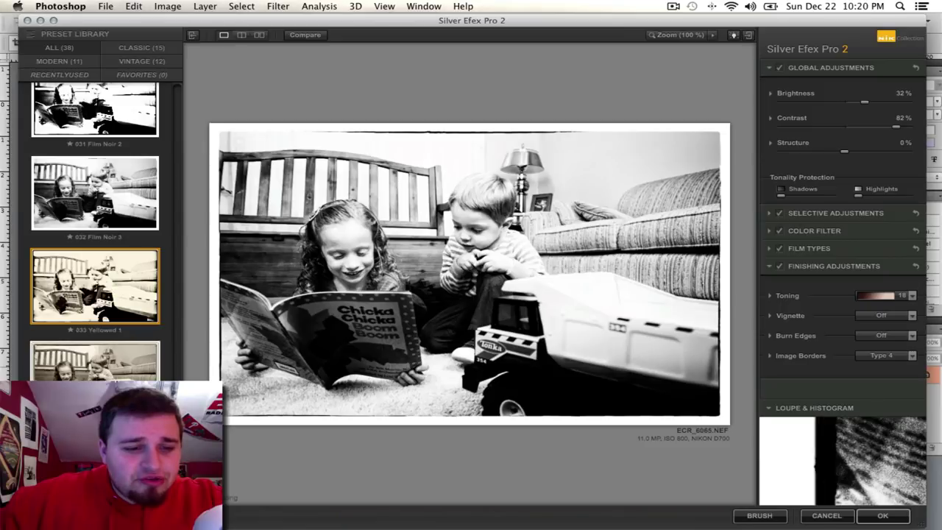
left_click(96, 359)
scroll(112, 324, "down", 6)
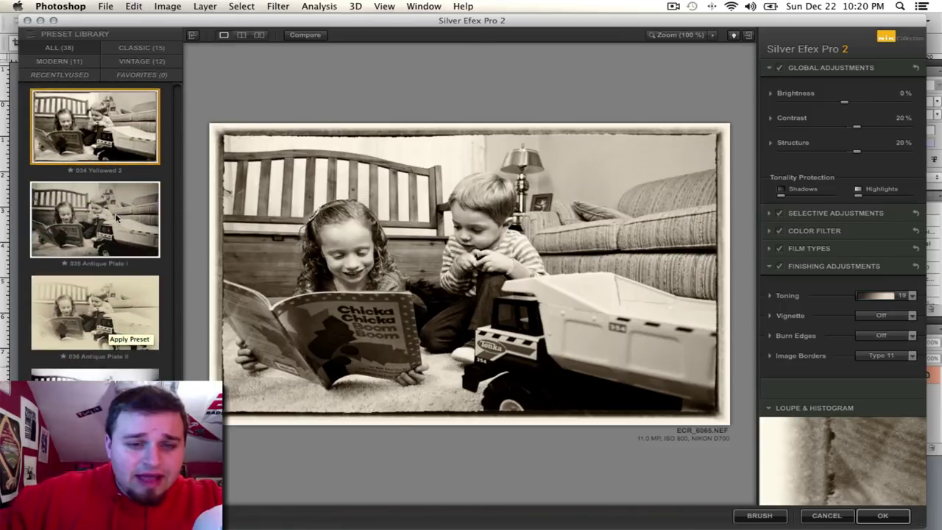
left_click(115, 216)
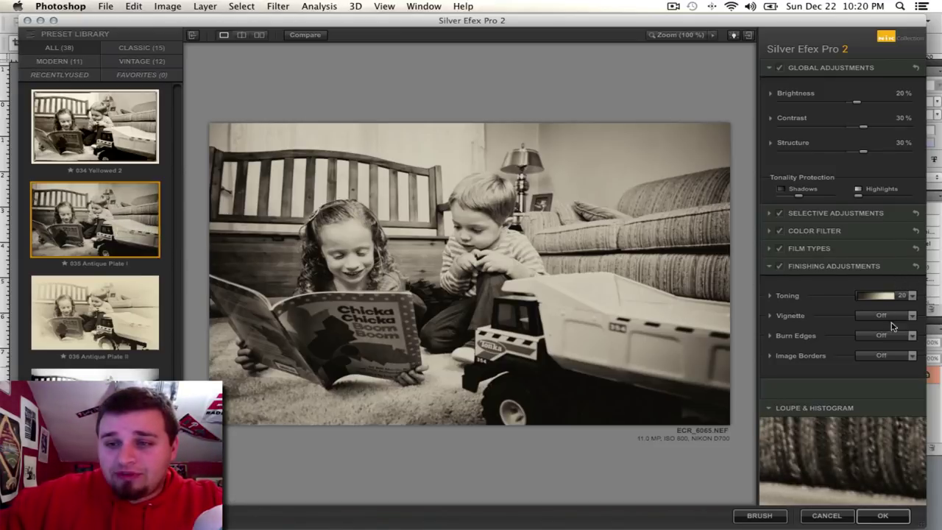
left_click(121, 321)
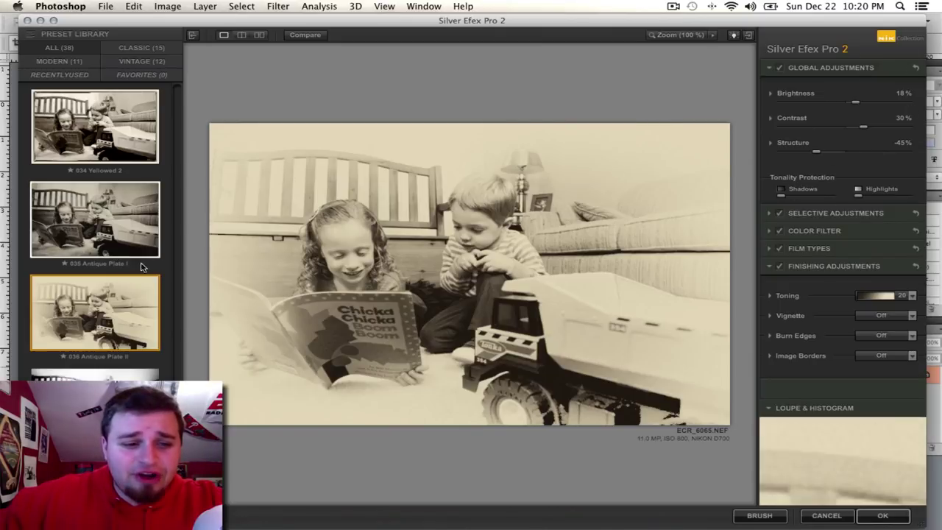
left_click(140, 374)
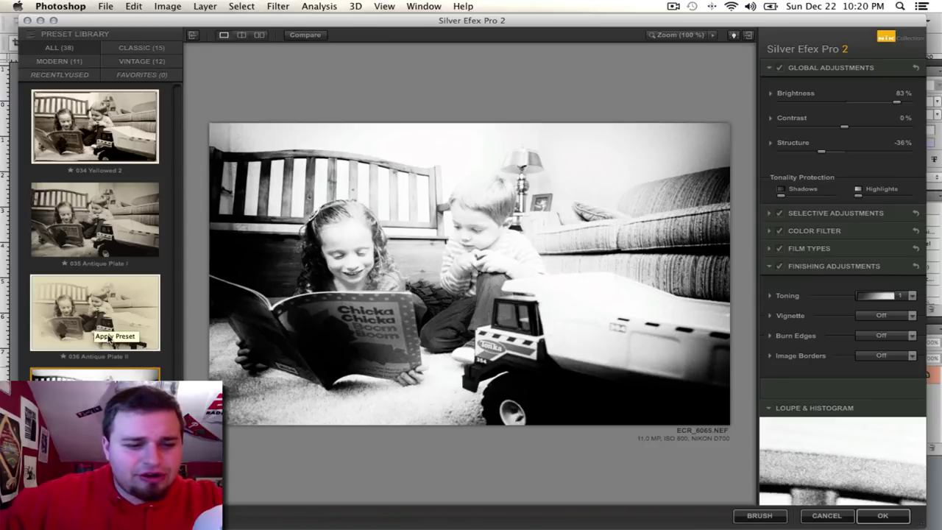
Browse the Modern presets, return to All, and apply 000 Neutral
left_click(59, 62)
scroll(103, 237, "up", 10)
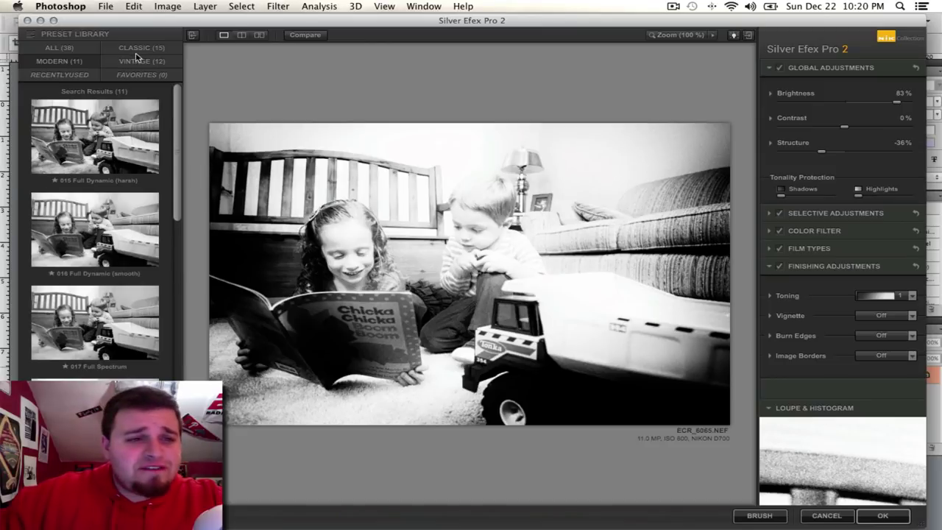
scroll(79, 178, "down", 3)
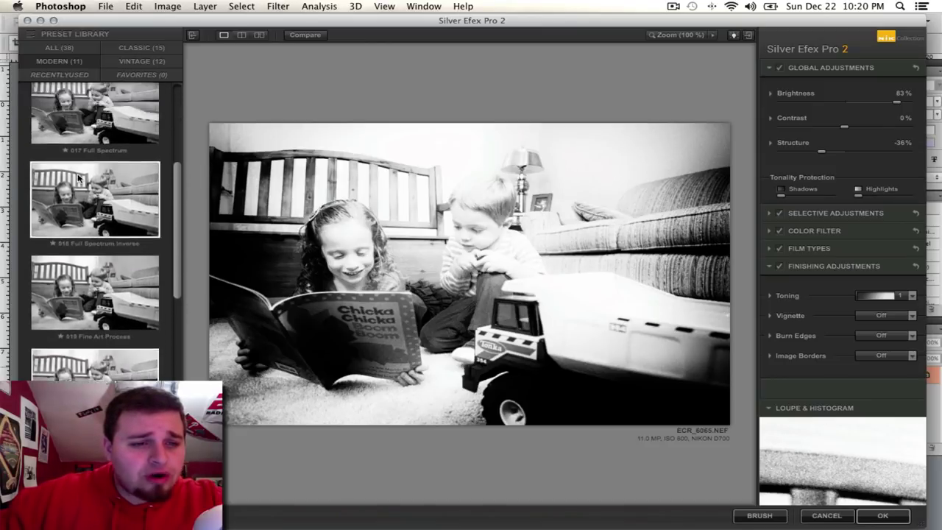
scroll(78, 178, "up", 2)
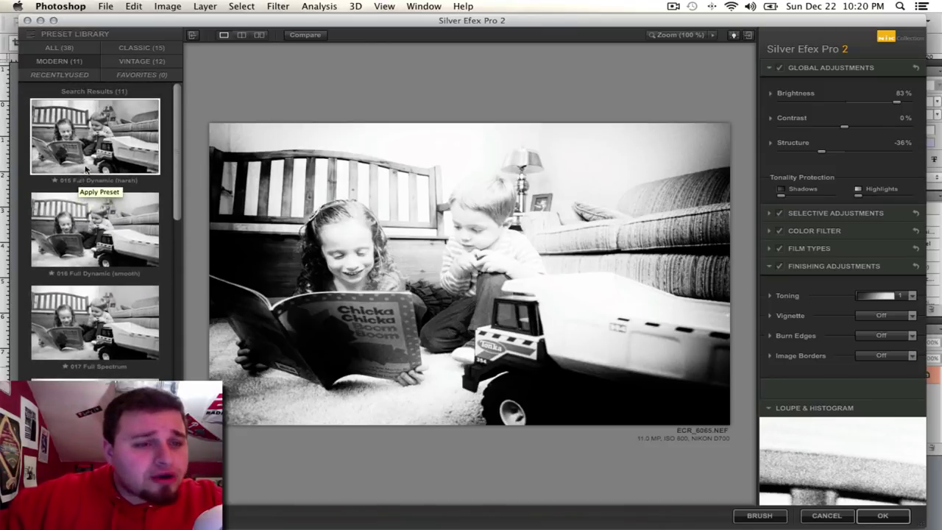
left_click(67, 48)
left_click(88, 127)
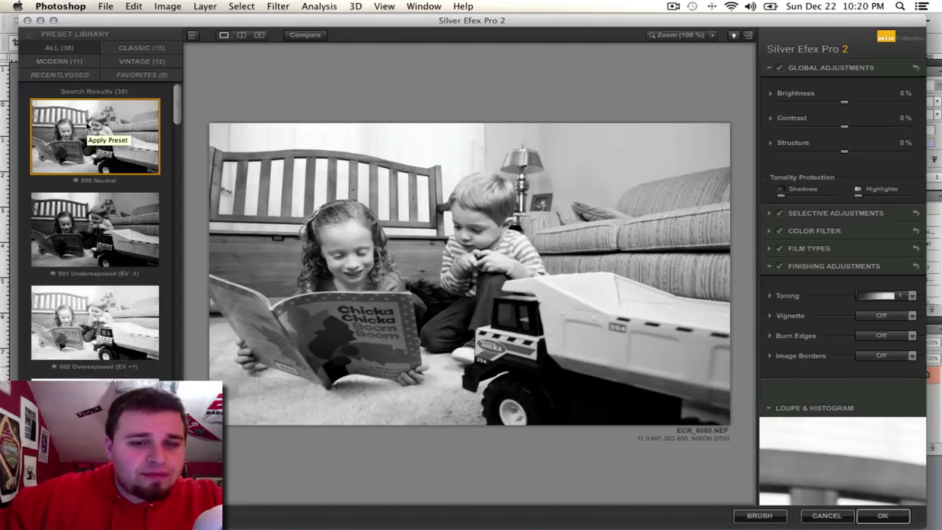
Browse the Classic and Vintage preset groups, then return to the full list
left_click(140, 50)
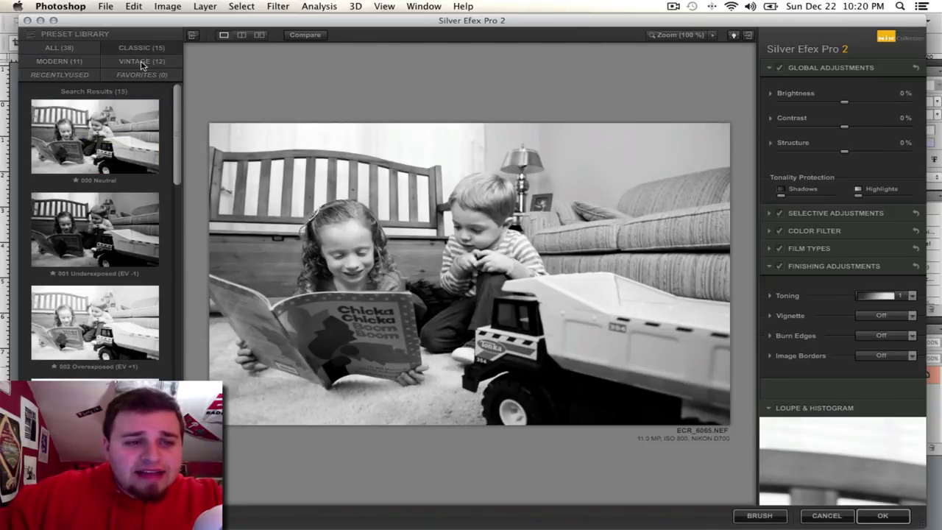
scroll(130, 213, "down", 5)
scroll(130, 213, "down", 5)
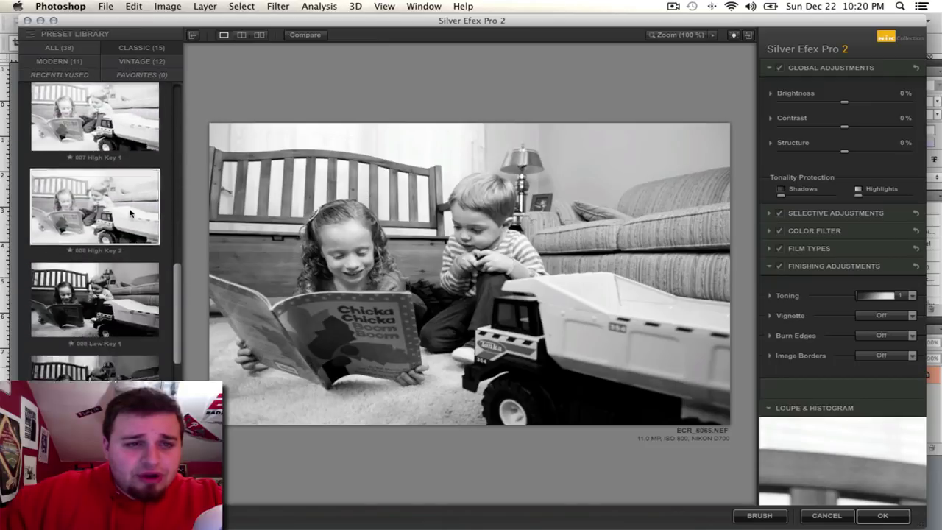
left_click(136, 67)
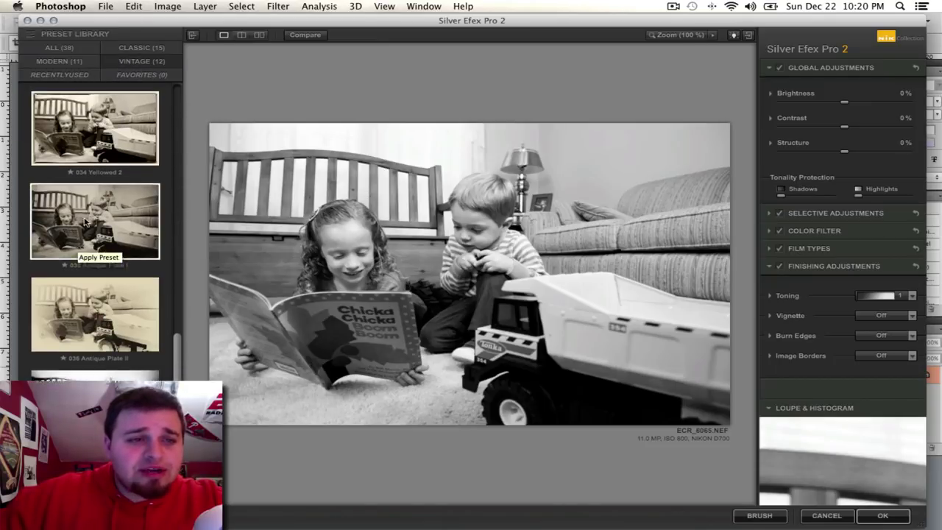
left_click(69, 48)
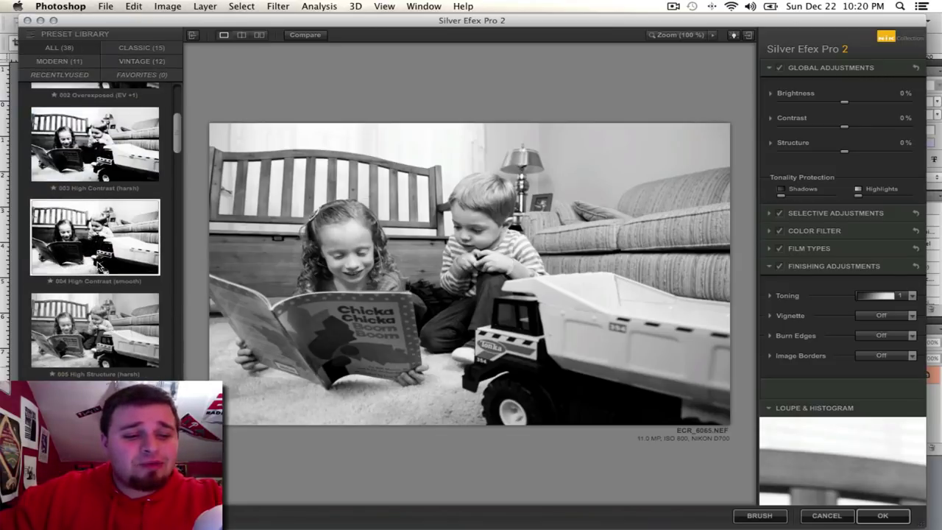
scroll(96, 272, "up", 5)
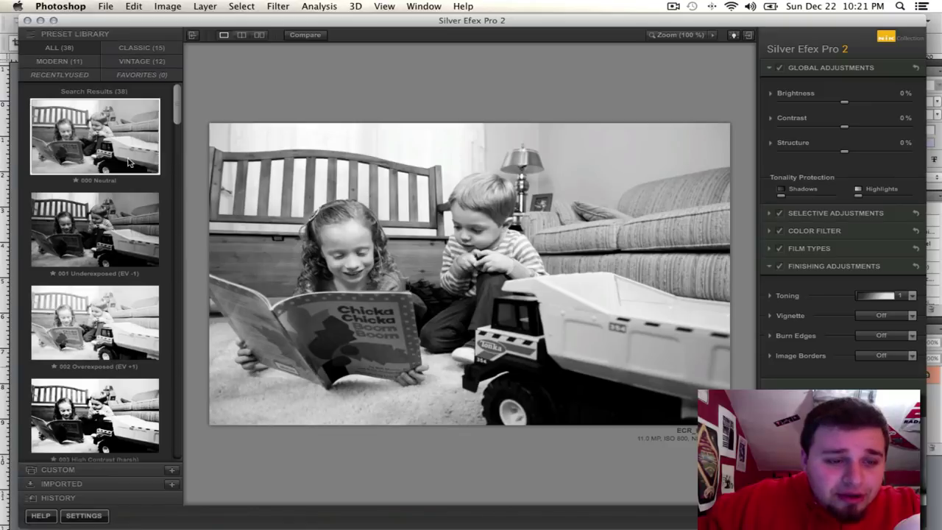
left_click(59, 470)
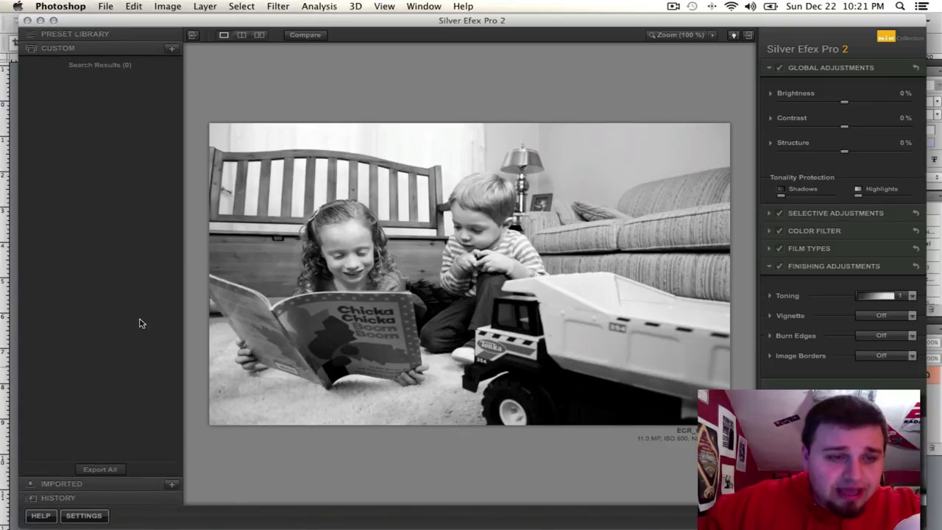
left_click(172, 50)
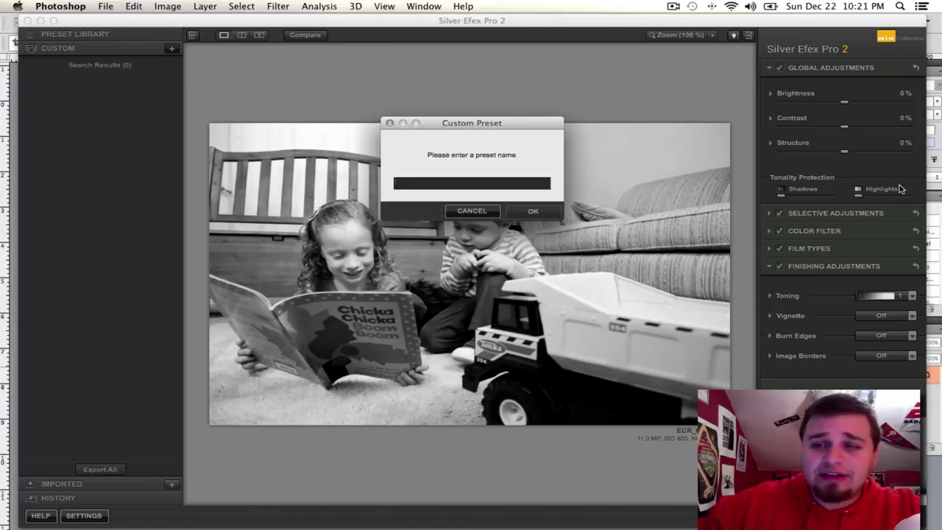
left_click(471, 211)
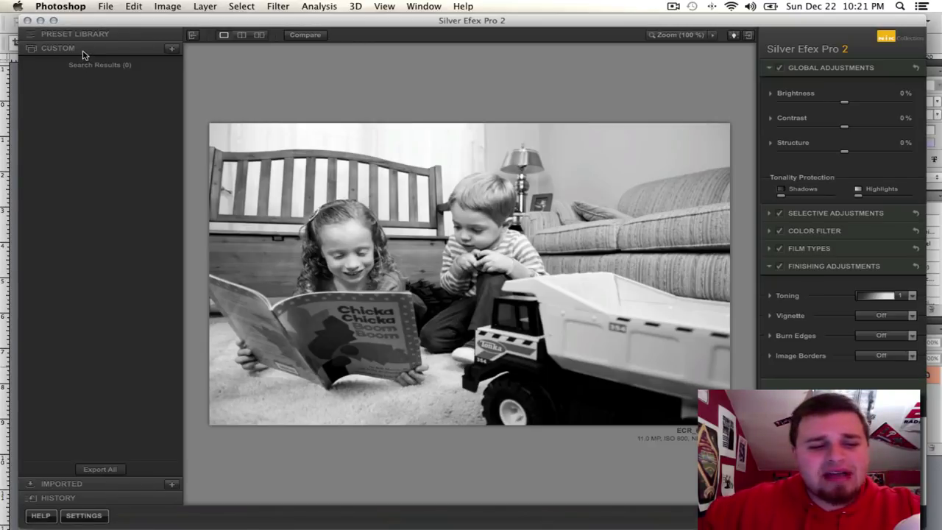
left_click(68, 485)
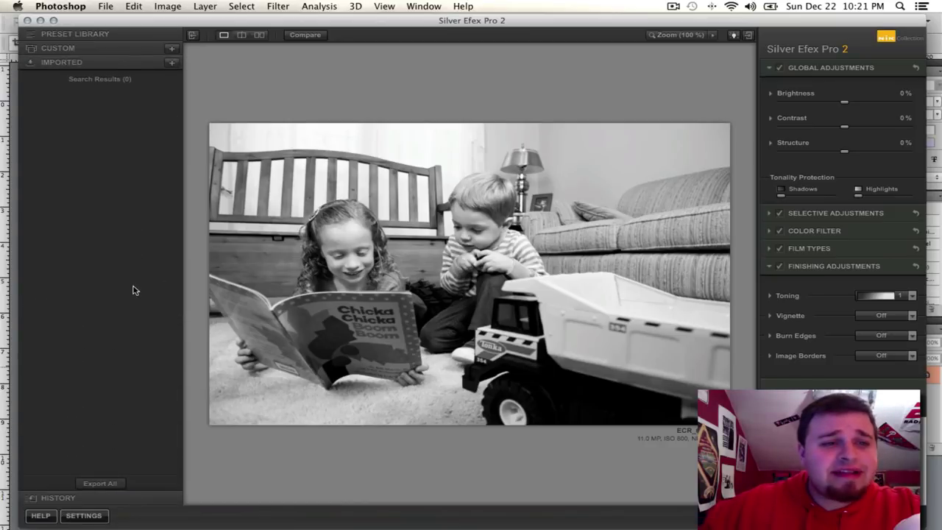
left_click(171, 62)
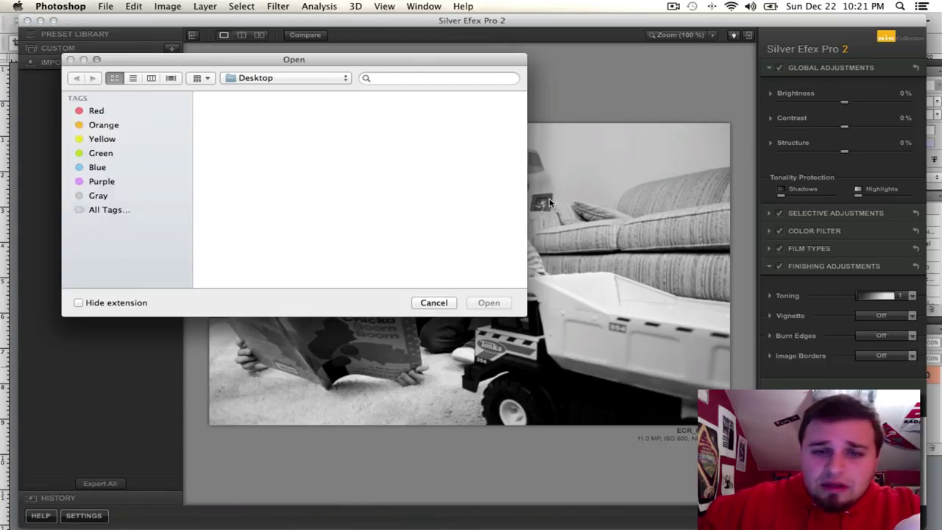
left_click(443, 306)
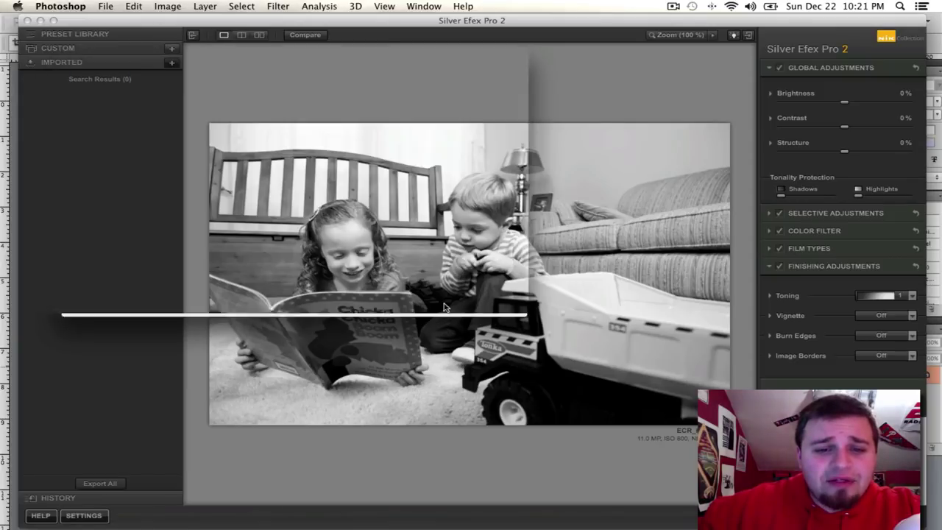
left_click(156, 502)
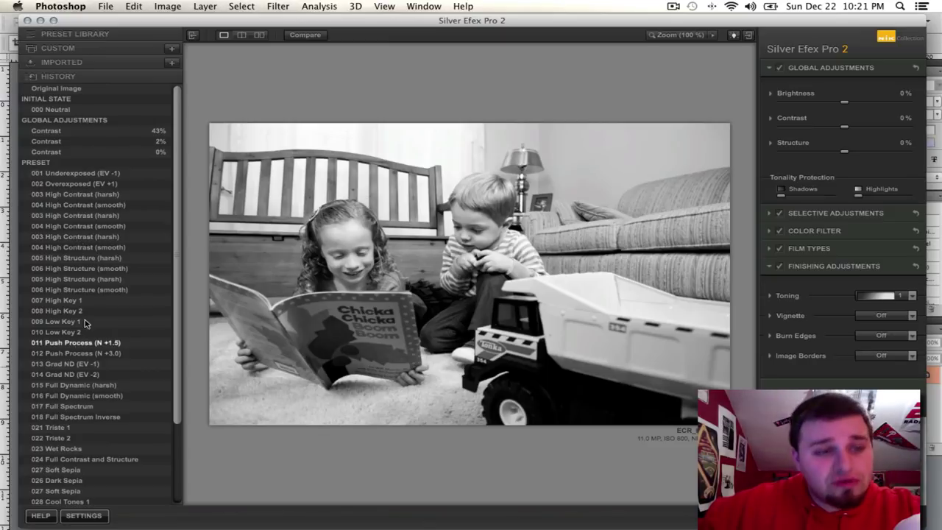
left_click(100, 35)
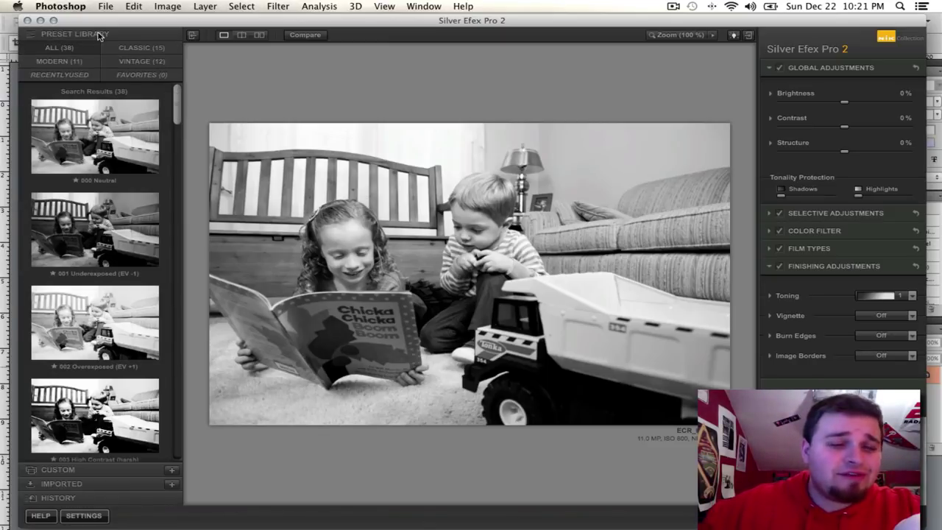
left_click(241, 35)
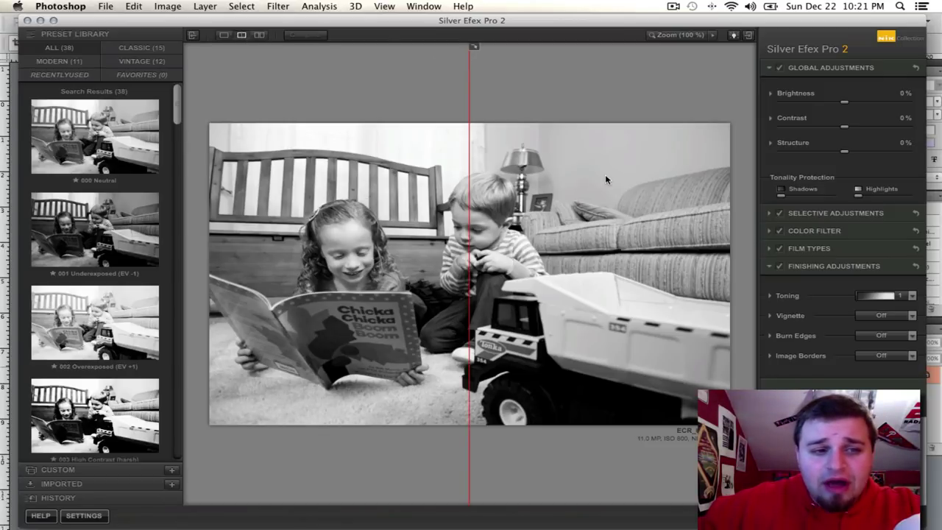
left_click(85, 243)
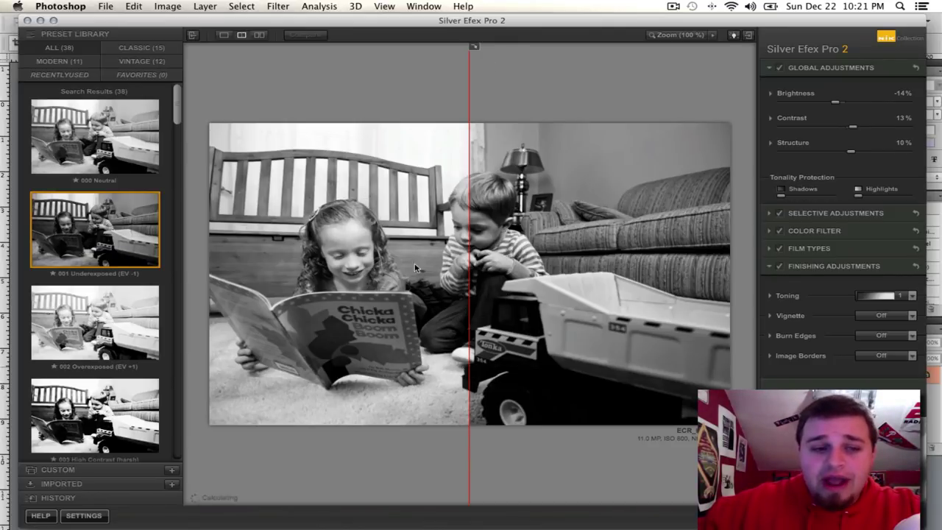
left_click(83, 409)
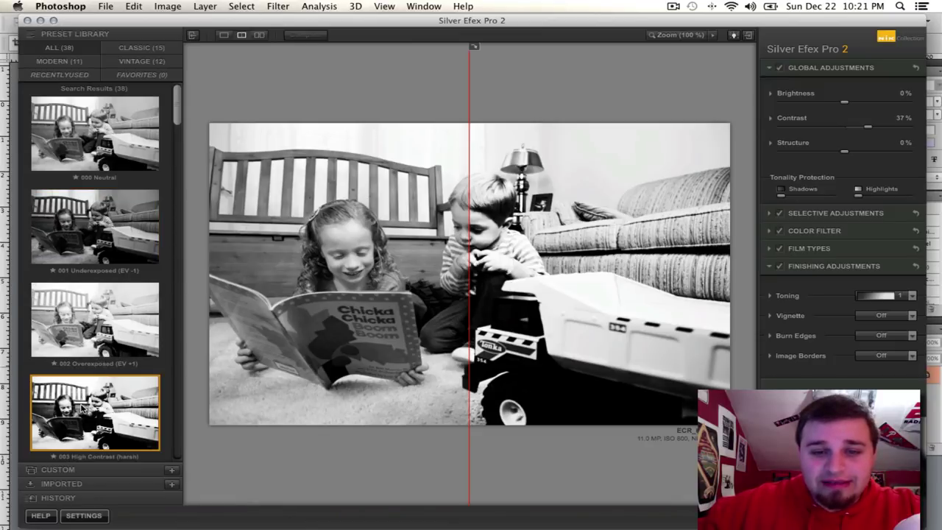
left_click(124, 145)
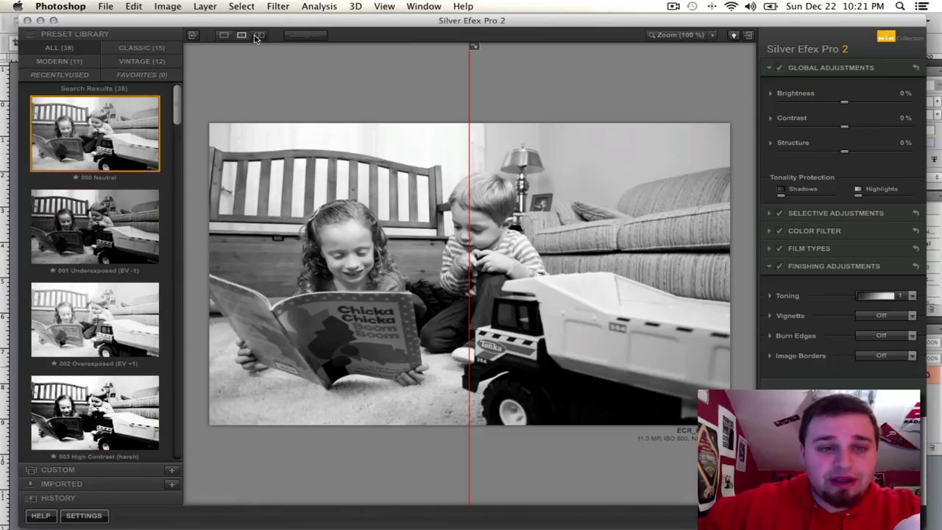
left_click(259, 36)
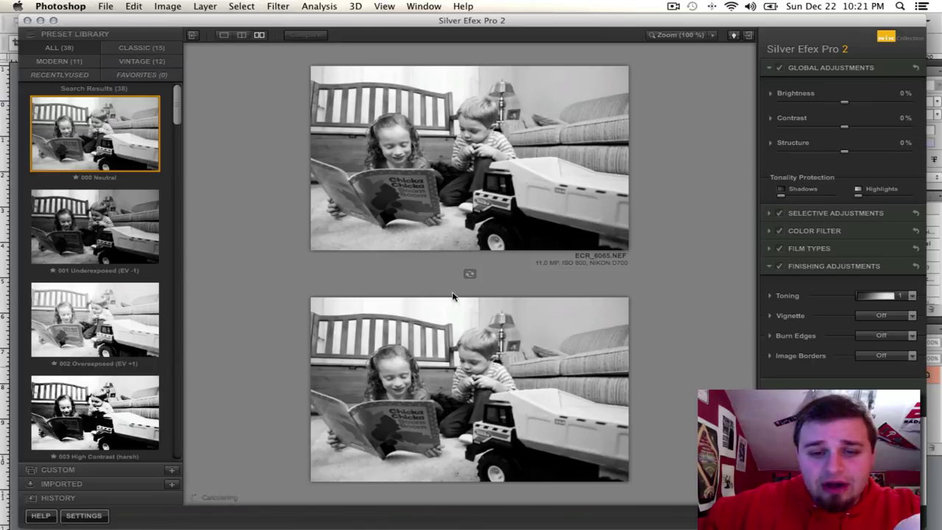
left_click(225, 35)
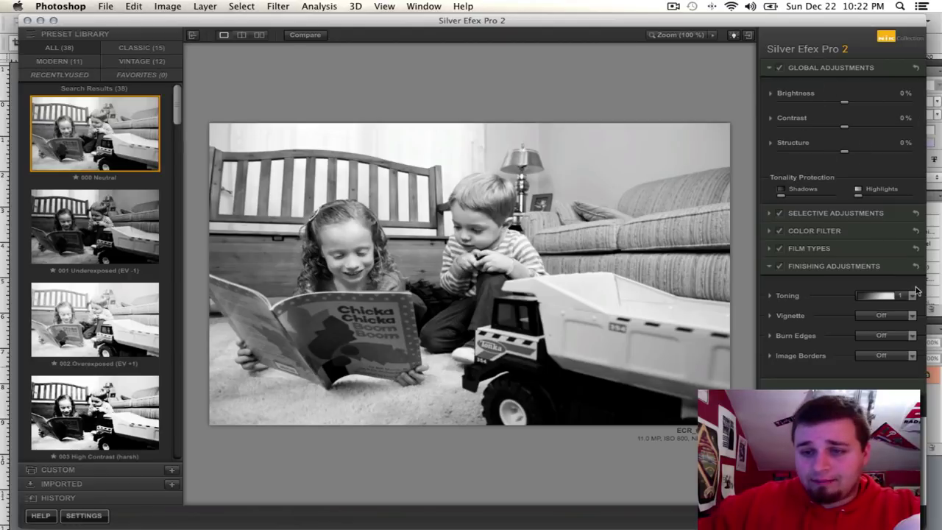
Place a control point on the boy's face, try contrast -90% then -37%, and delete it
left_click(898, 215)
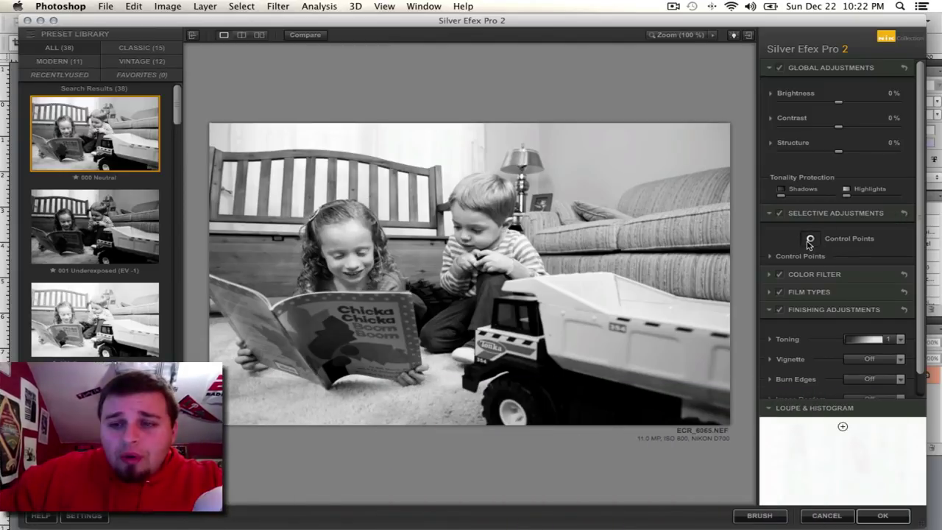
left_click(458, 228)
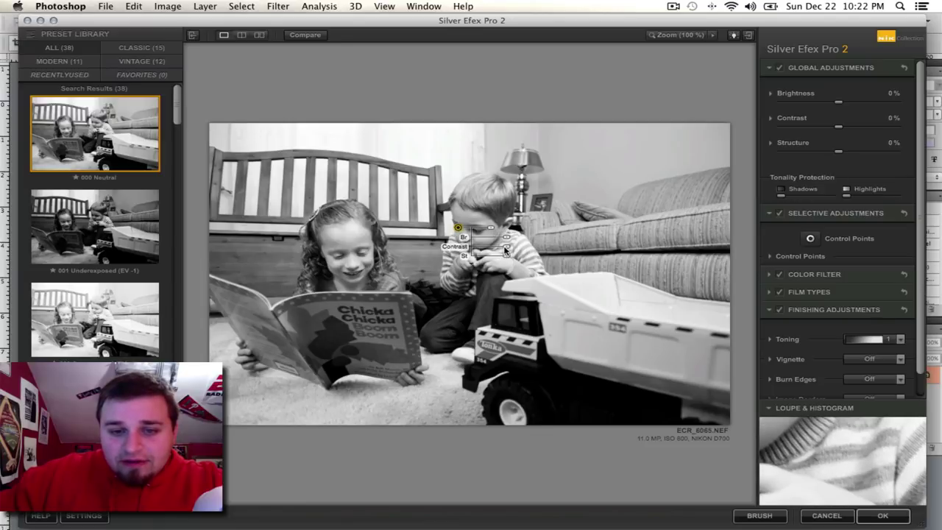
left_click_drag(508, 250, 483, 249)
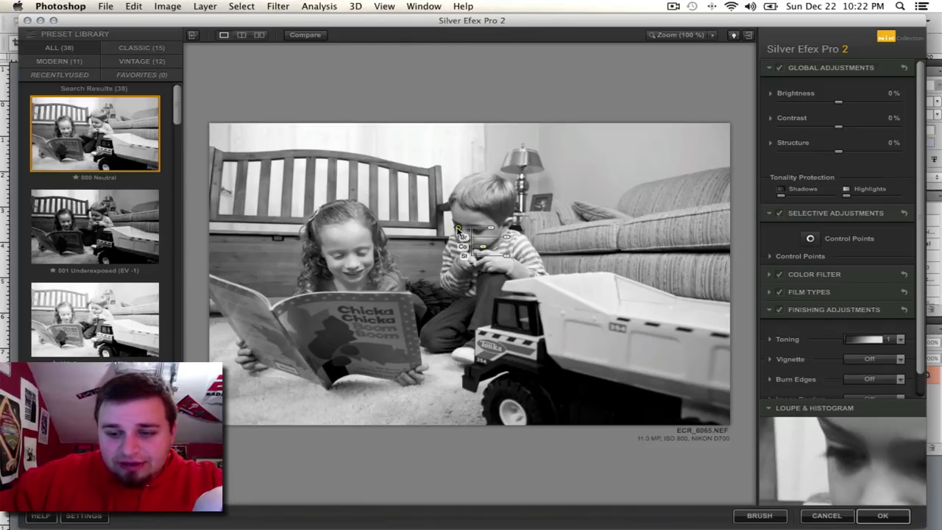
left_click_drag(483, 249, 518, 250)
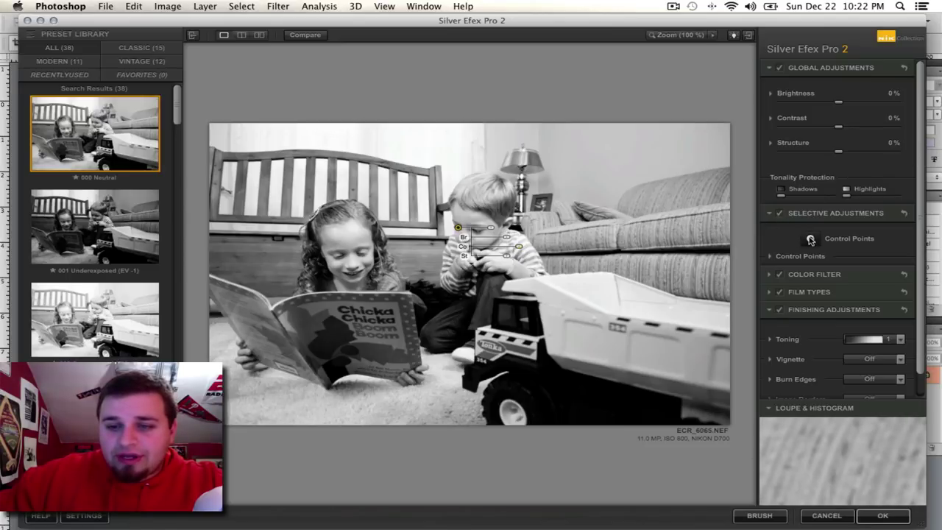
key("Delete")
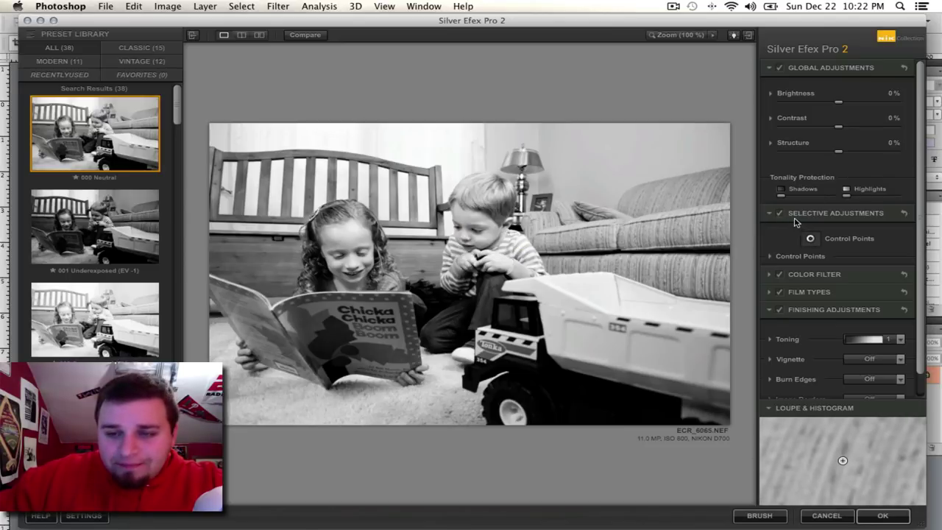
Inspect the Color Filter settings, then collapse Color Filter and Selective Adjustments
left_click(836, 279)
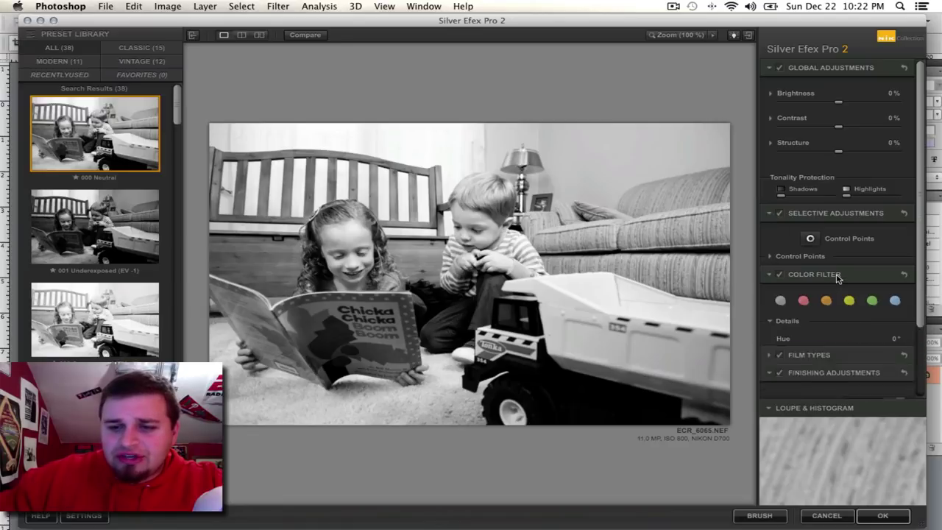
scroll(830, 295, "down", 2)
scroll(829, 295, "down", 1)
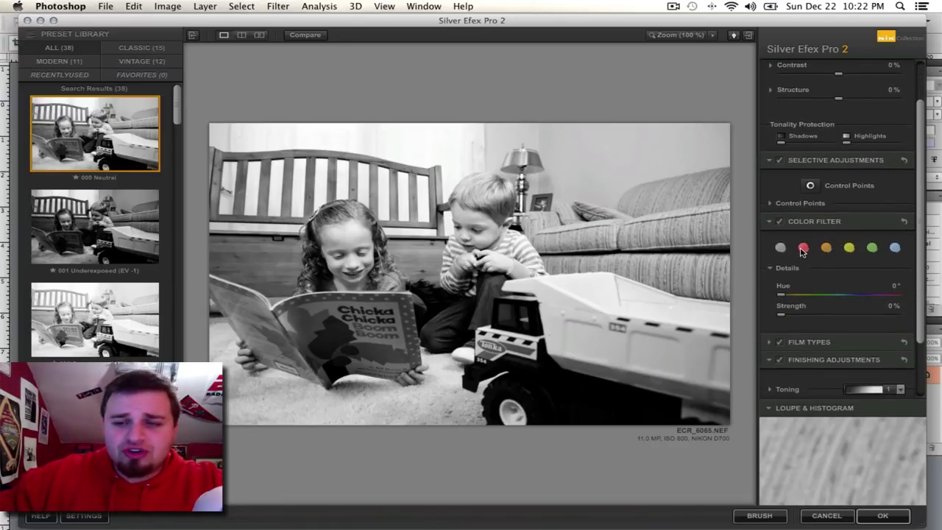
left_click(769, 221)
left_click(771, 190)
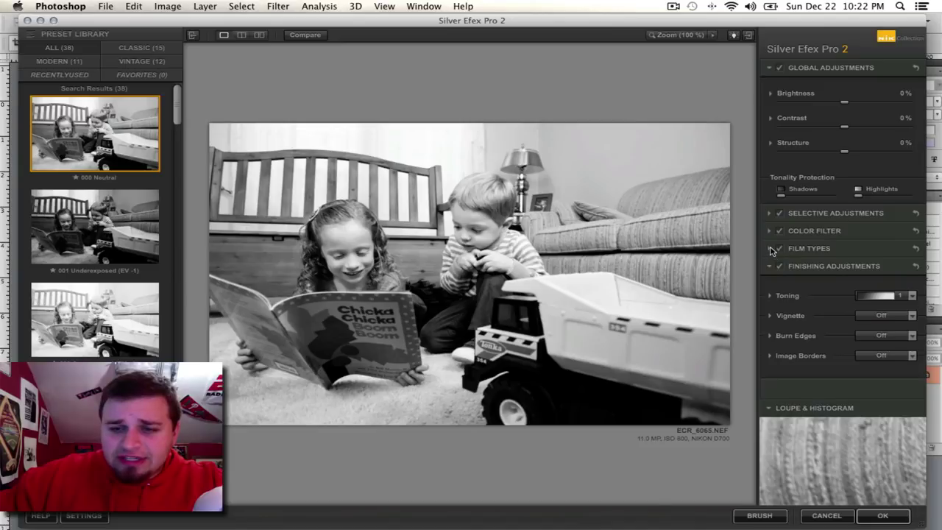
Check the Film Types list, keep Neutral, and collapse the Film Types section
left_click(770, 249)
scroll(814, 301, "down", 2)
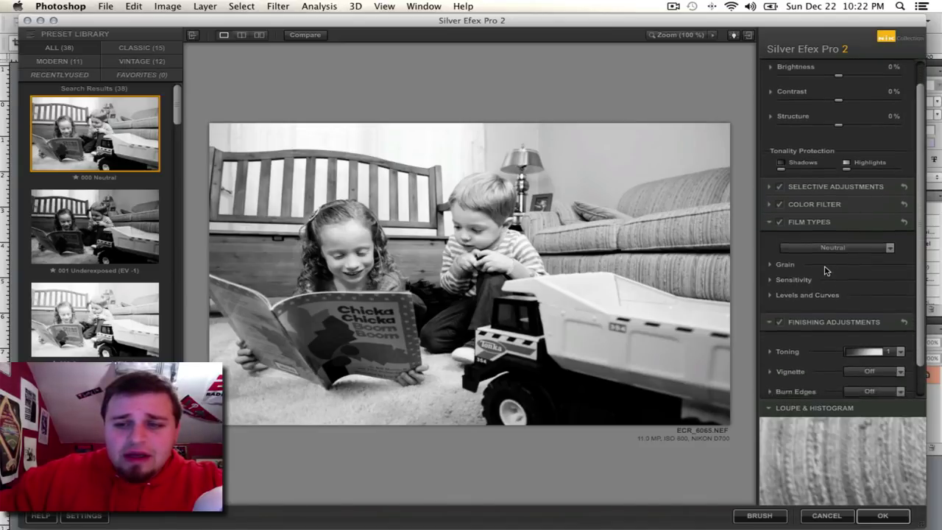
left_click(830, 246)
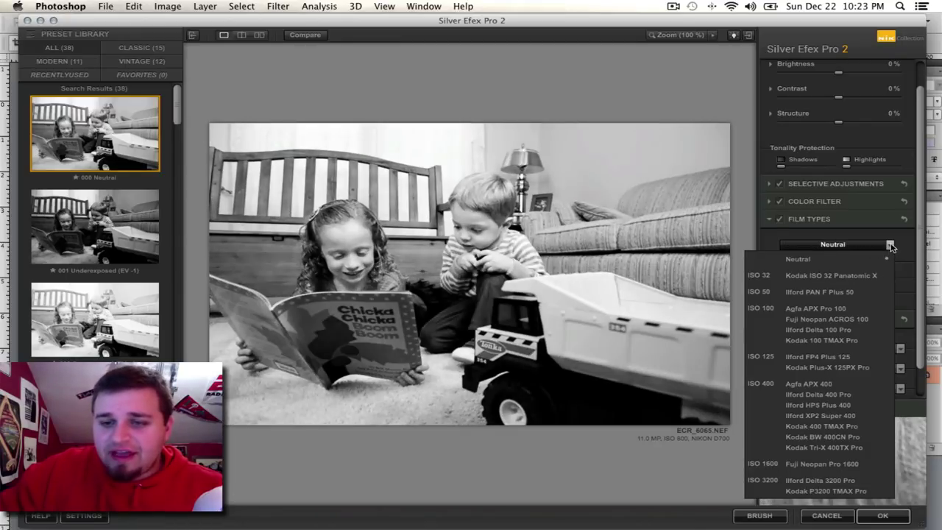
left_click(889, 248)
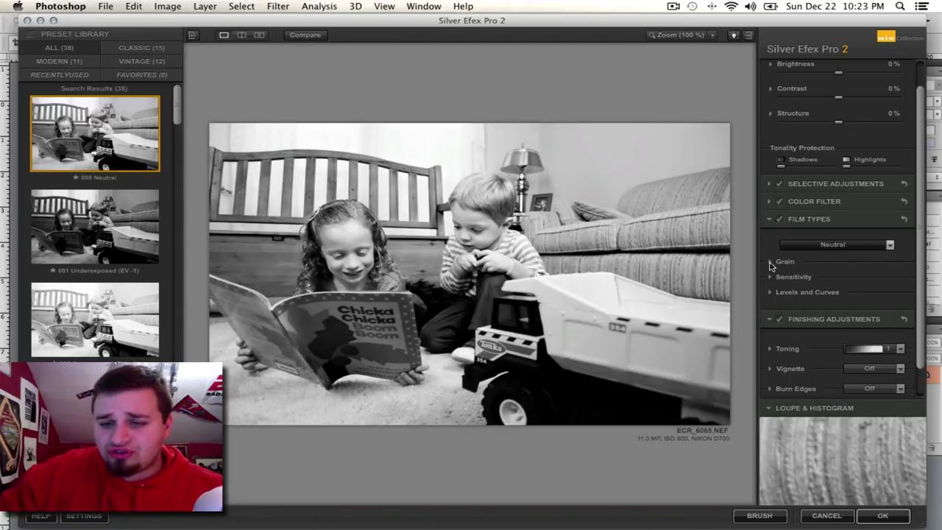
left_click(770, 220)
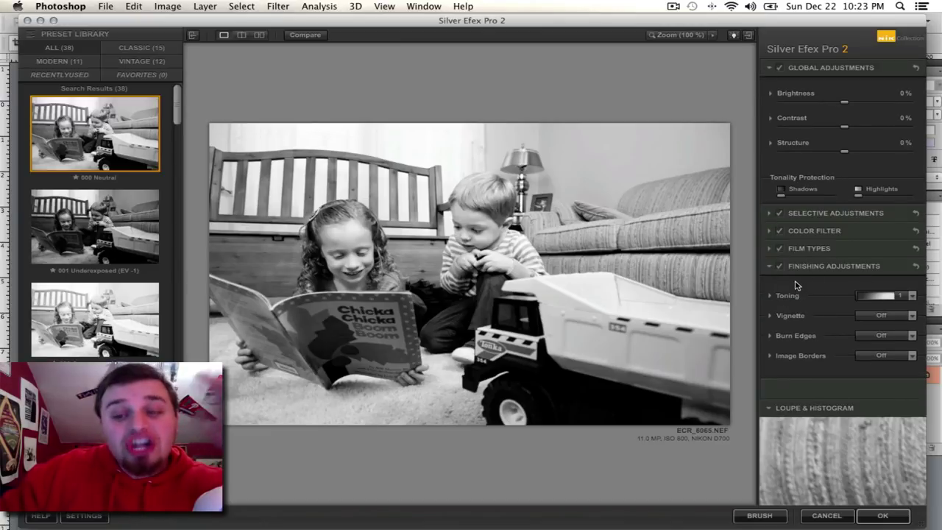
Delete the boy's control point and set global Contrast 37%, Structure -7%, Brightness -7%
left_click(458, 229)
key("Delete")
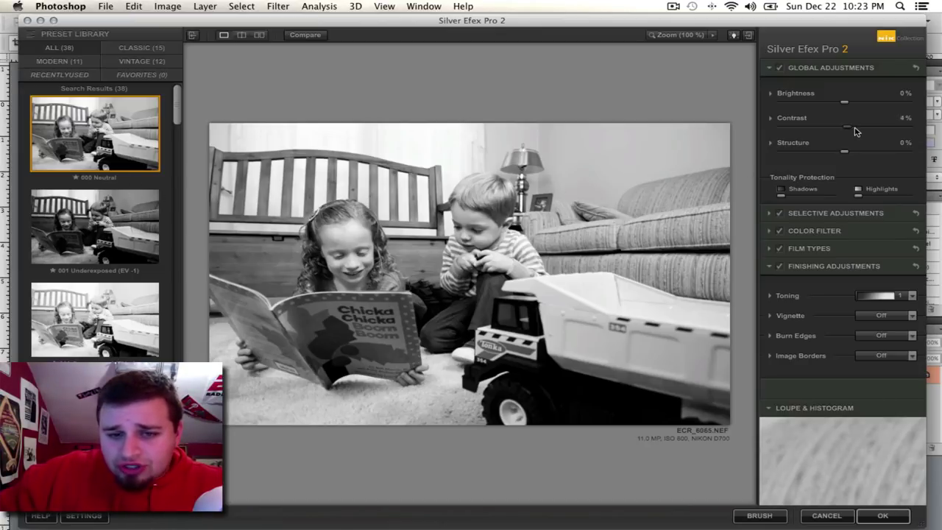
left_click_drag(862, 132, 871, 135)
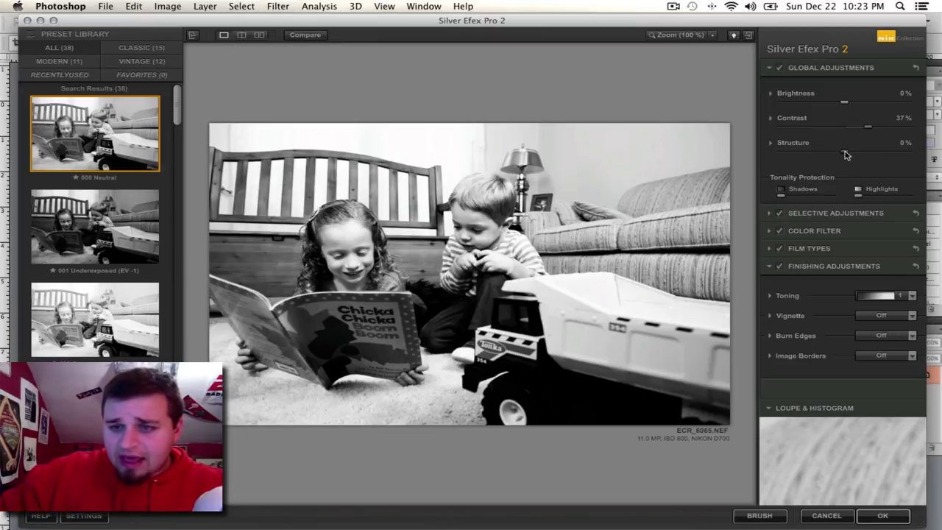
mouse_move(851, 157)
left_mouse_down()
mouse_move(868, 156)
mouse_move(859, 157)
left_mouse_up()
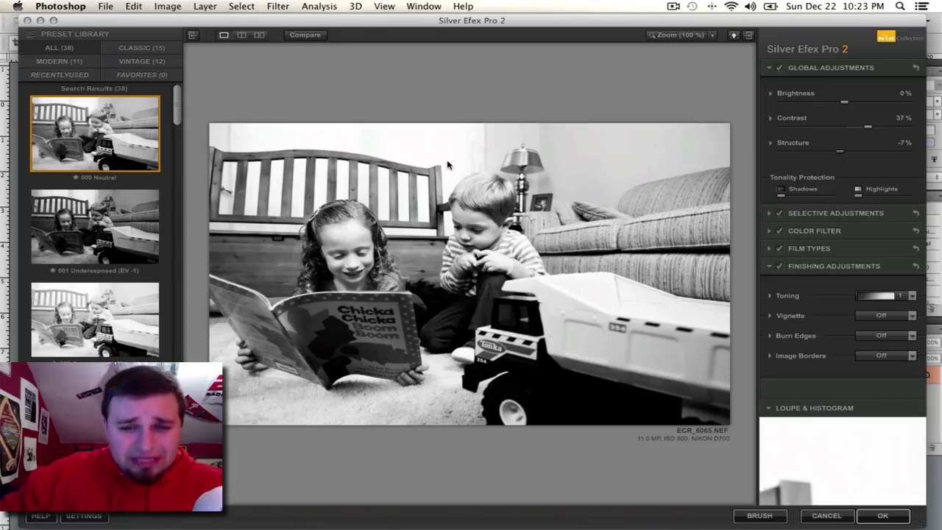
left_click_drag(846, 106, 841, 105)
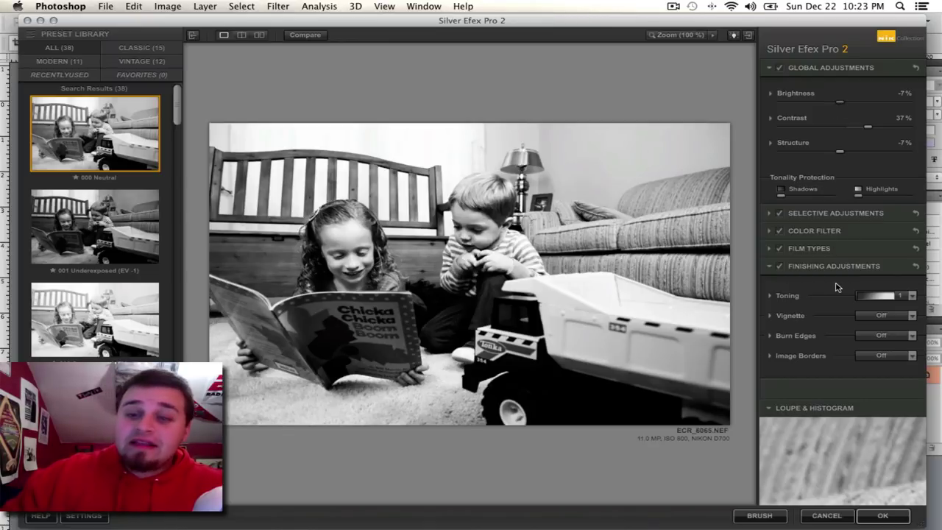
left_click(885, 298)
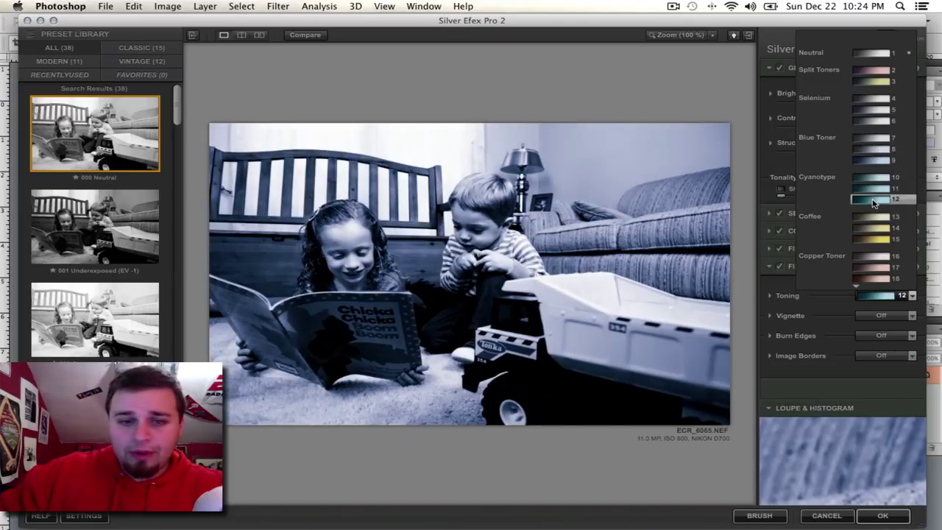
Scroll through the Toning presets and apply subtle Selenium toning preset 4
scroll(873, 203, "down", 4)
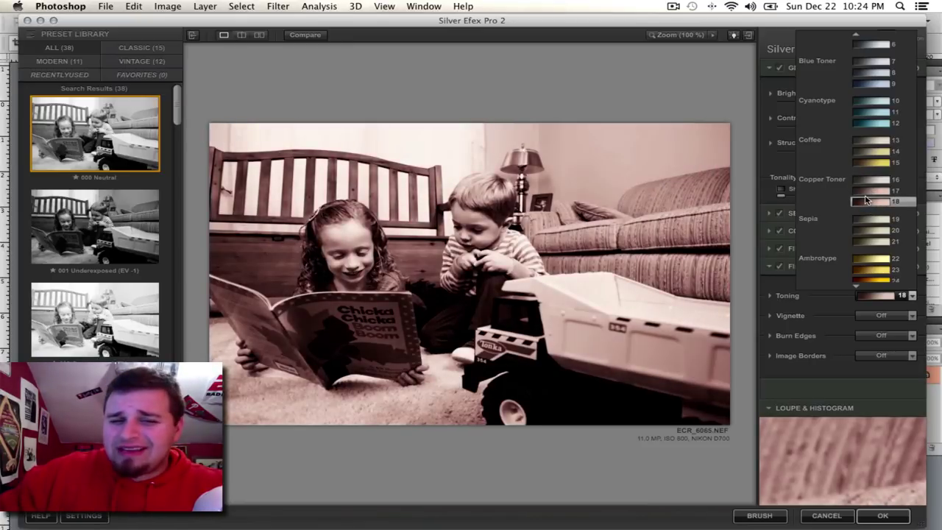
scroll(860, 202, "down", 1)
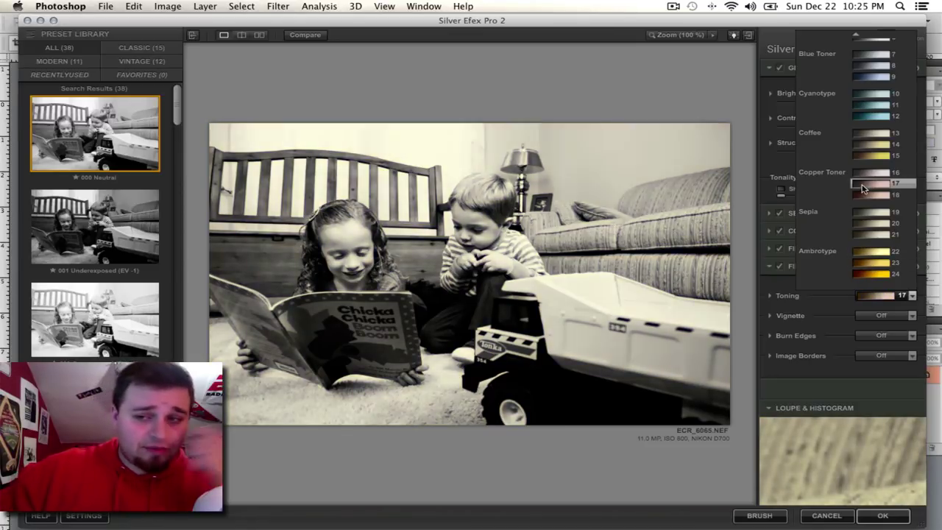
scroll(864, 189, "up", 4)
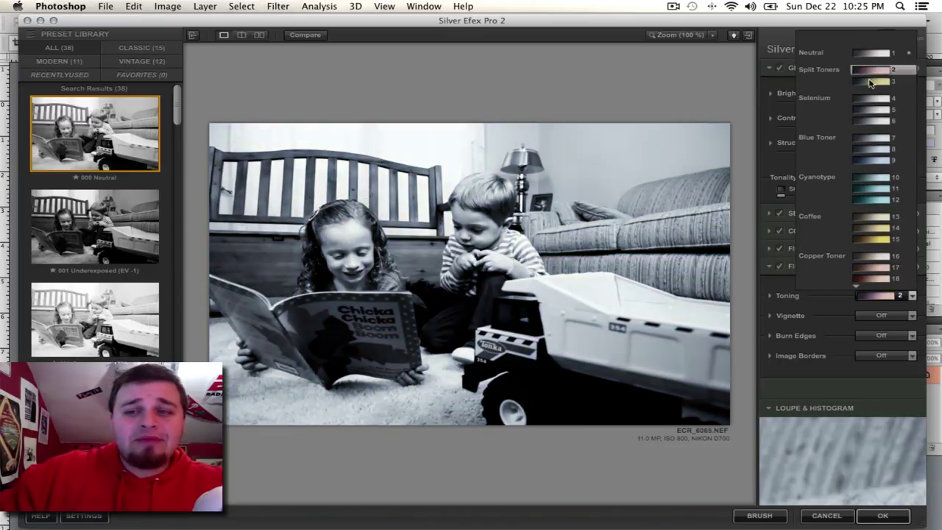
left_click(870, 93)
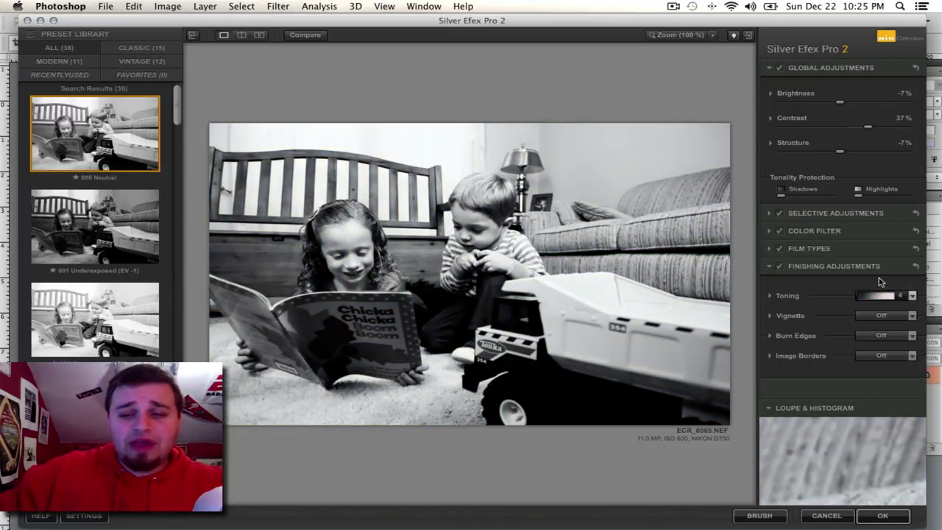
Apply the Lens Falloff 1 vignette, keeping Burn Edges and Image Borders set to Off
left_click(904, 318)
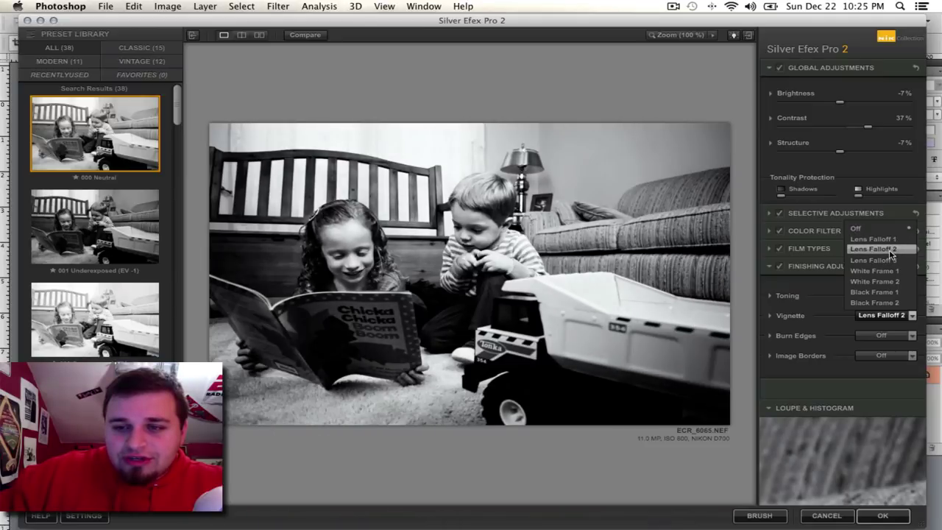
left_click(880, 239)
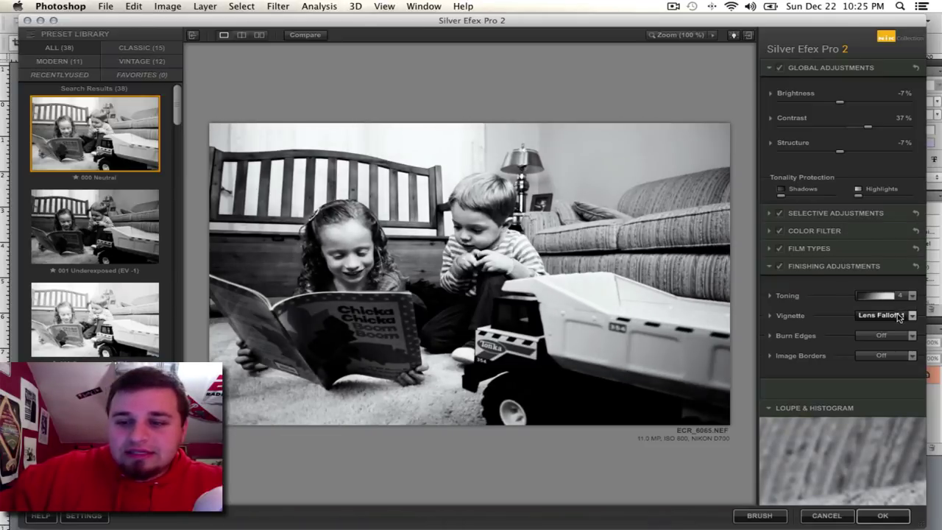
left_click(898, 337)
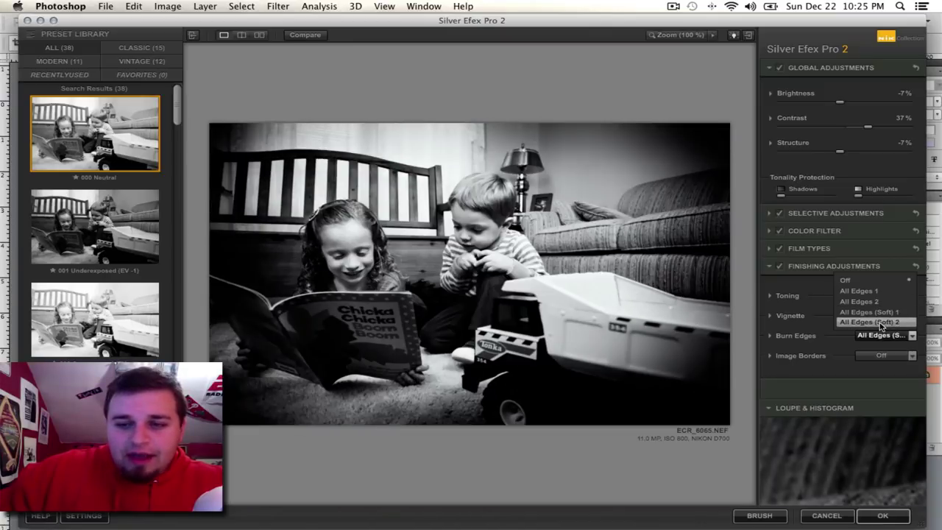
left_click(873, 312)
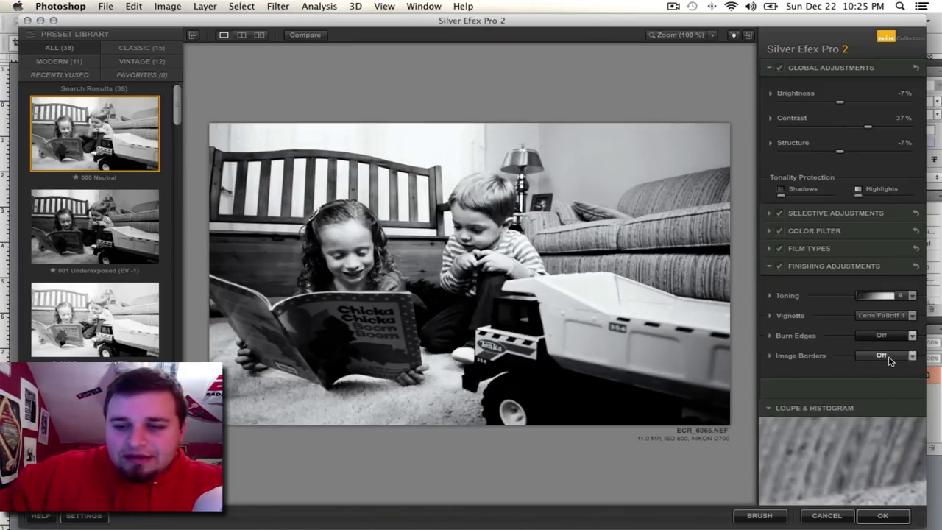
left_click(887, 357)
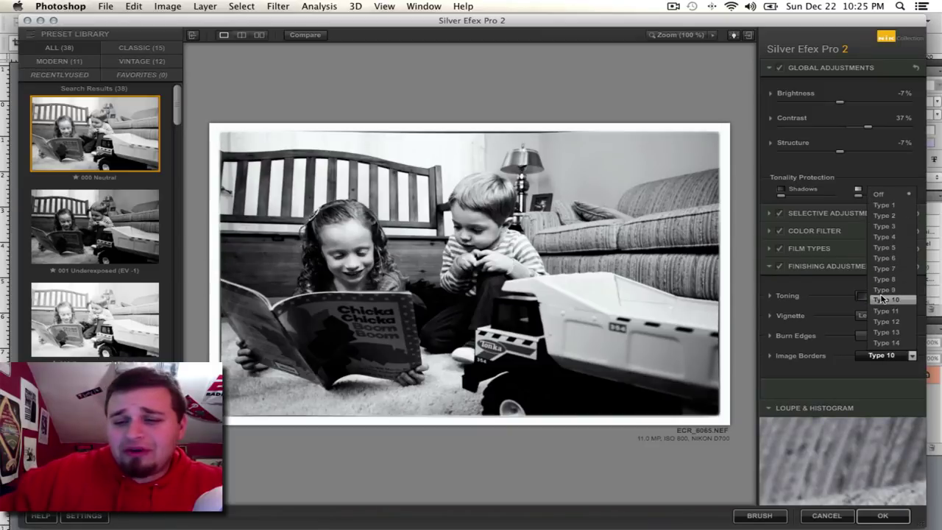
left_click(889, 195)
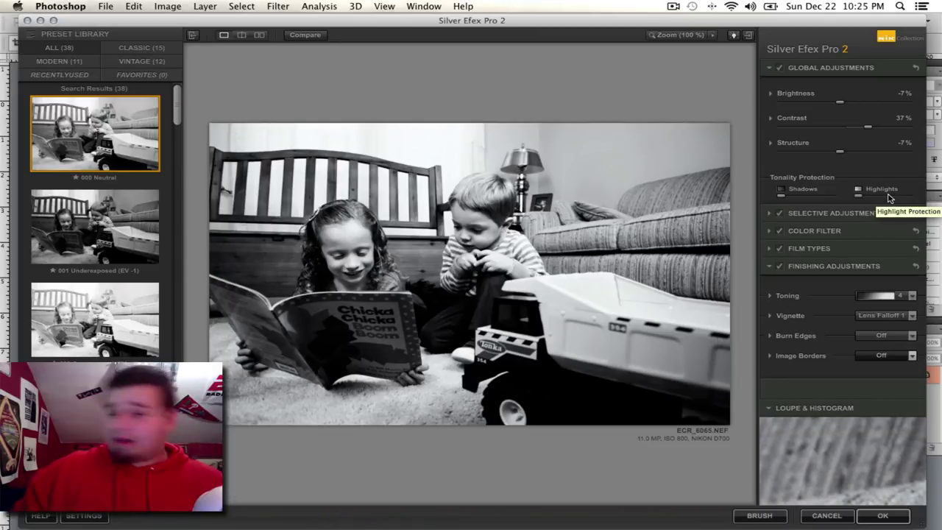